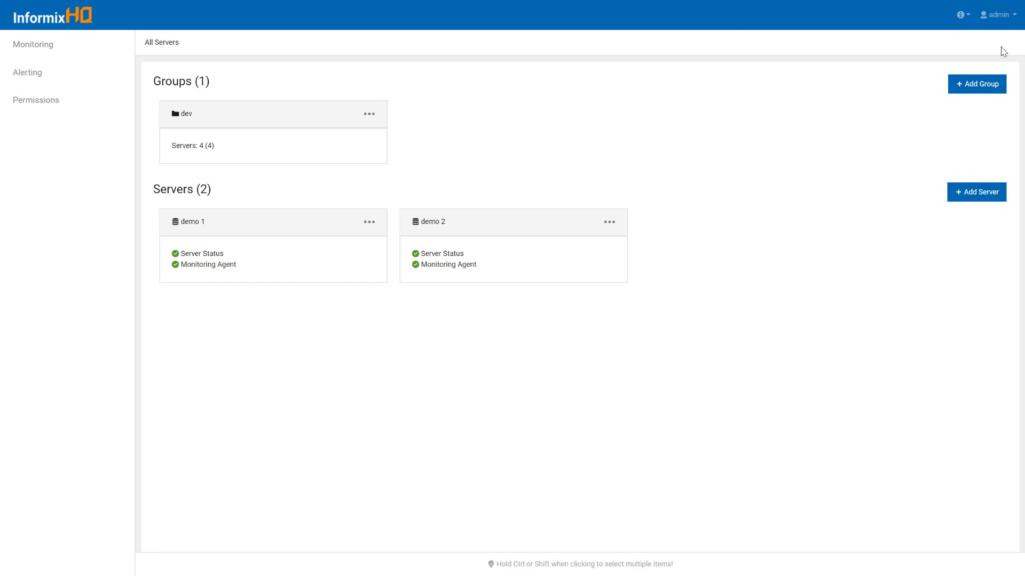
Show the admin account menu with System Settings, My Settings and Log Out
{"action": "left_click", "coordinate": [1012, 22]}
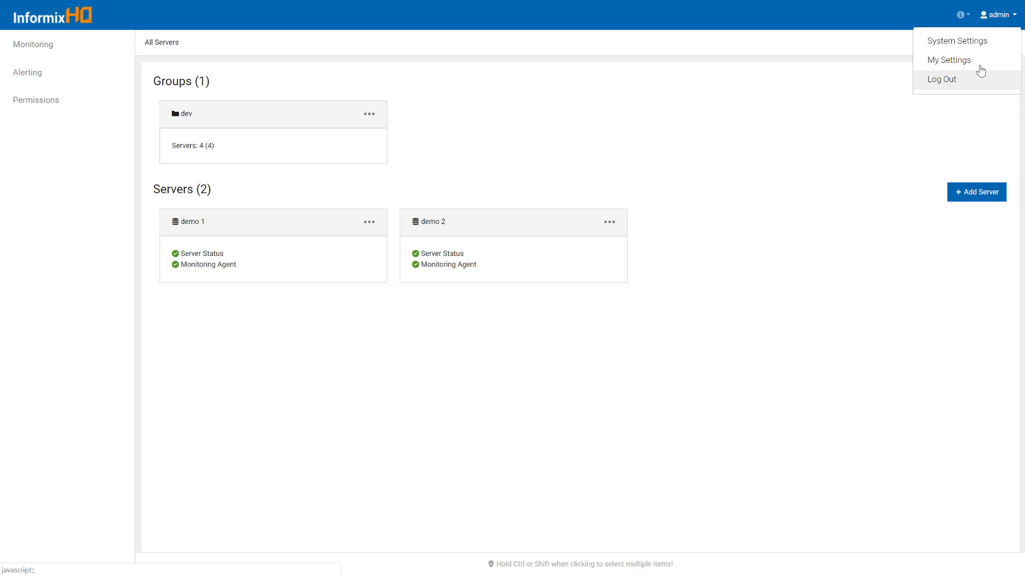
Go to System Settings > User Management, where only admin exists, and start a new user
{"action": "left_click", "coordinate": [988, 42]}
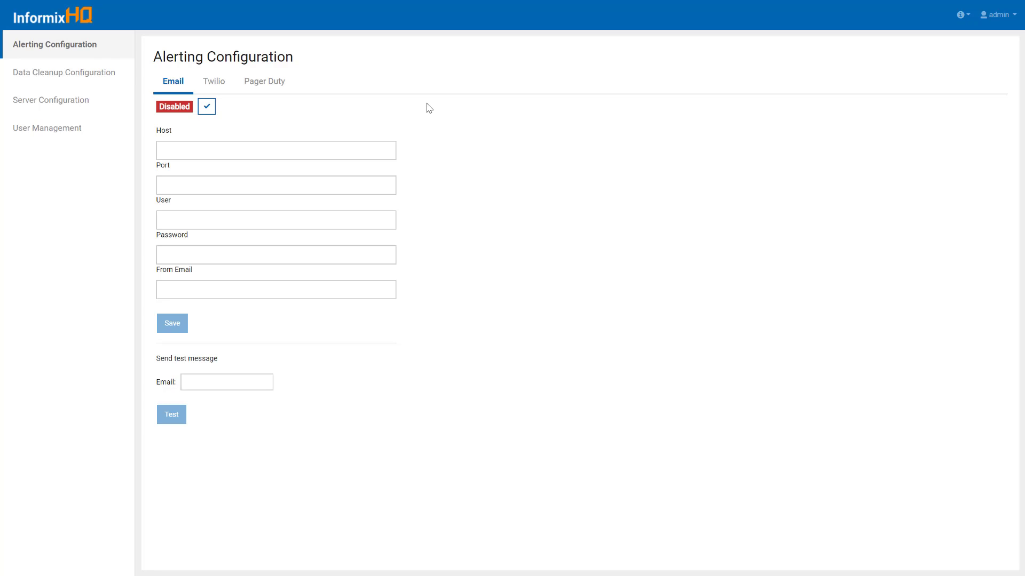
{"action": "left_click", "coordinate": [98, 144]}
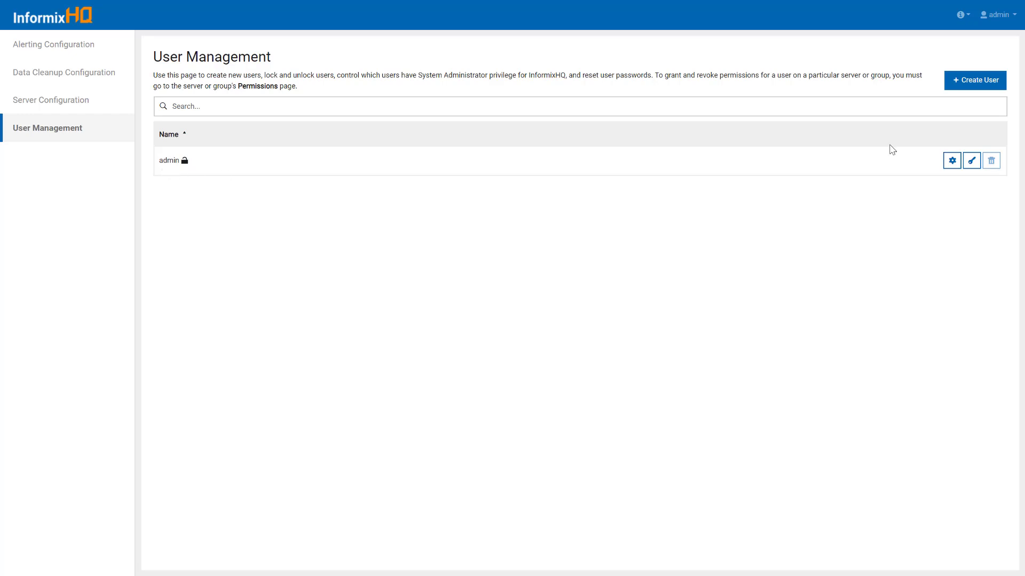
{"action": "left_click", "coordinate": [969, 87]}
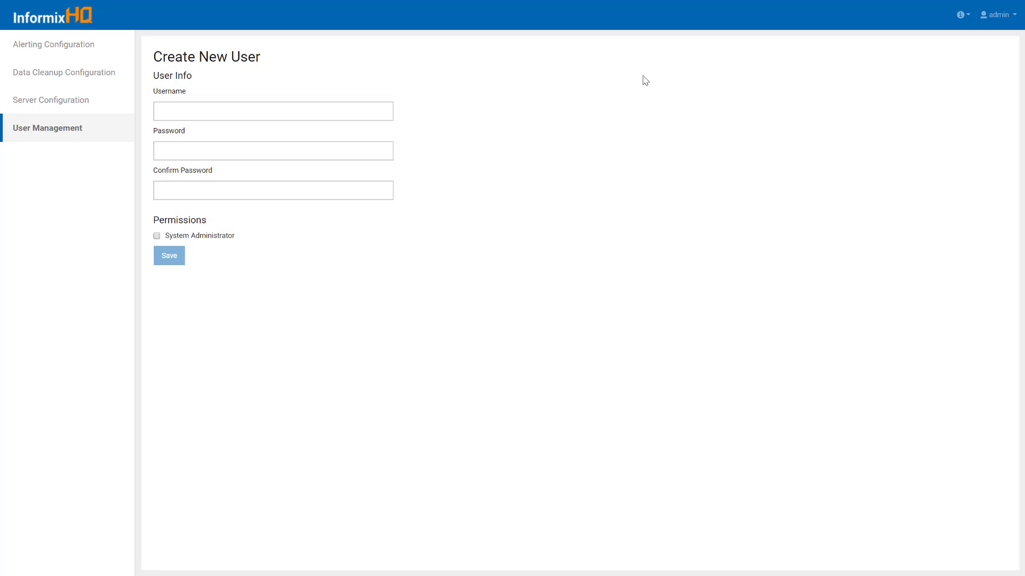
Enter username alex with a password and matching confirmation, System Administrator unchecked
{"action": "left_click", "coordinate": [342, 117]}
{"action": "type", "text": "alex"}
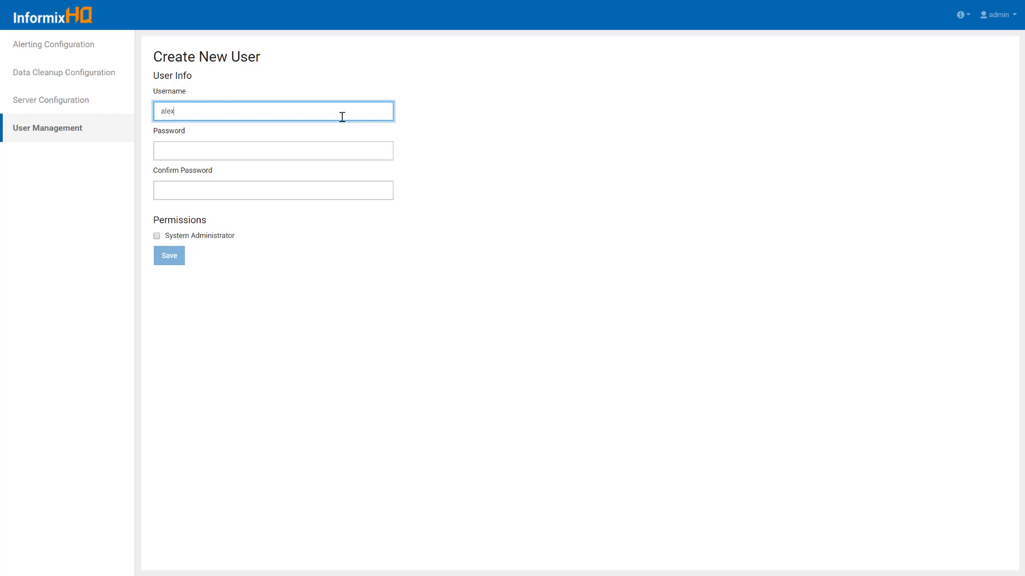
{"action": "key", "text": "Tab"}
{"action": "type", "text": "alex•••••"}
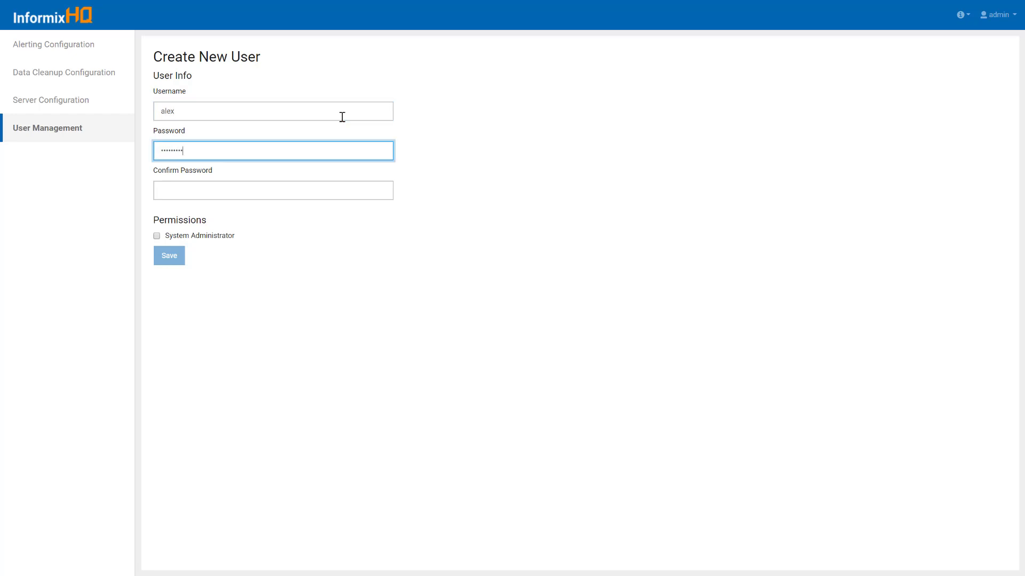
{"action": "key", "text": "Tab"}
{"action": "type", "text": "•••••••••"}
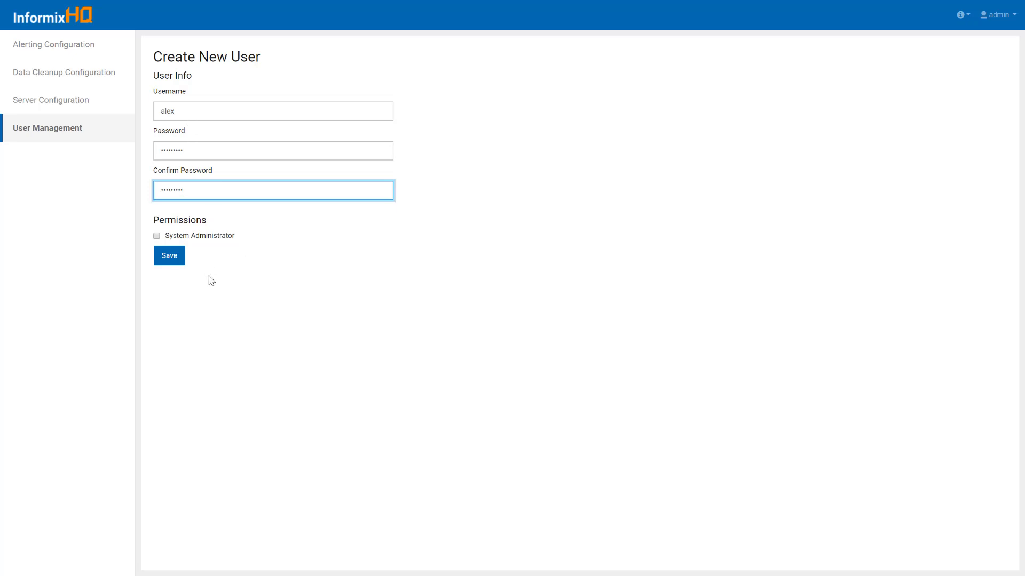
Save user alex and return to the All Servers dashboard via the logo
{"action": "left_click", "coordinate": [176, 261]}
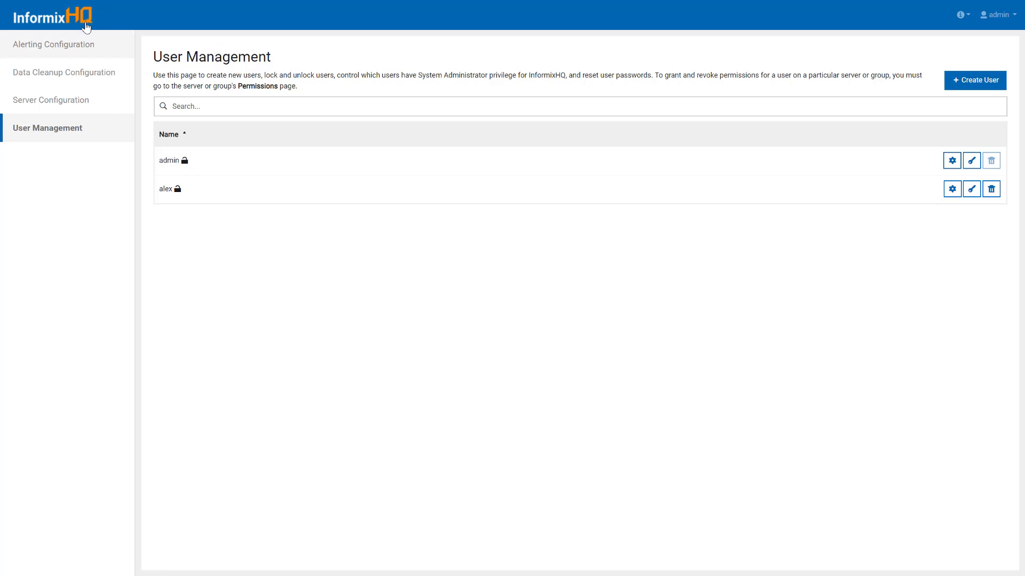
{"action": "left_click", "coordinate": [80, 25]}
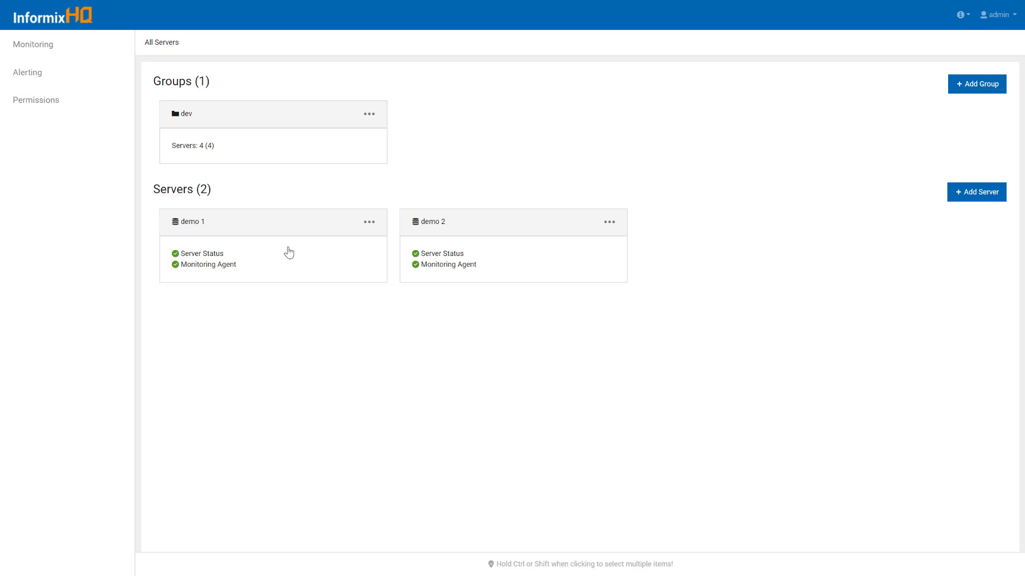
Open the demo 1 server and view its empty Permissions page
{"action": "left_click", "coordinate": [238, 229]}
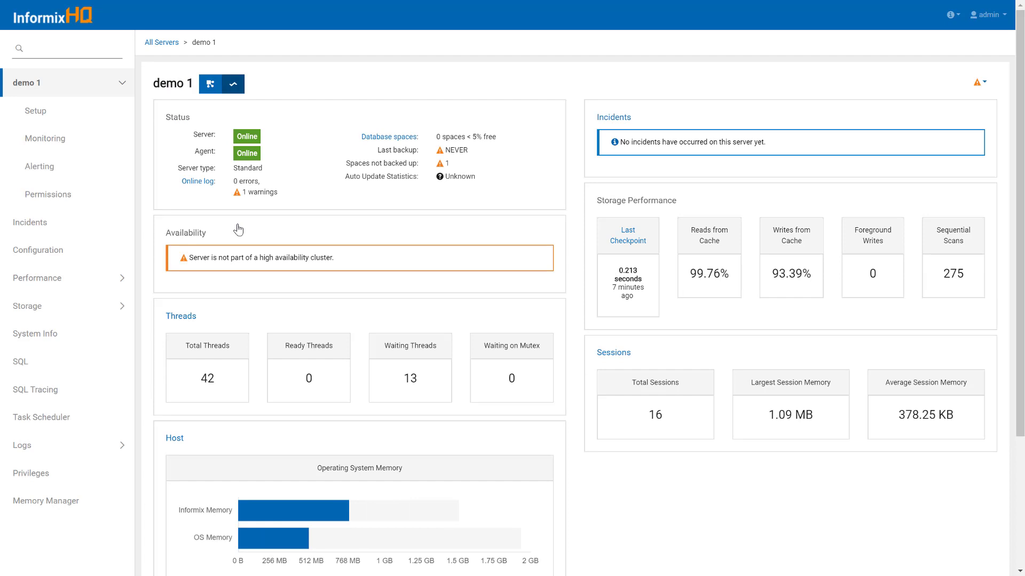
{"action": "left_click", "coordinate": [95, 199]}
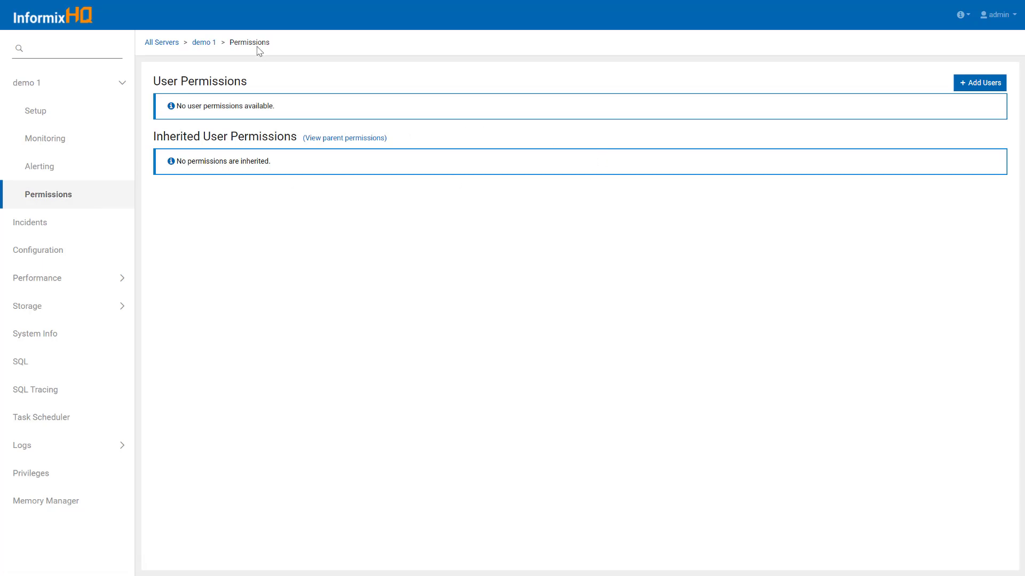
Add alex to demo 1 with Read, SQL and Administer permissions
{"action": "left_click", "coordinate": [983, 94]}
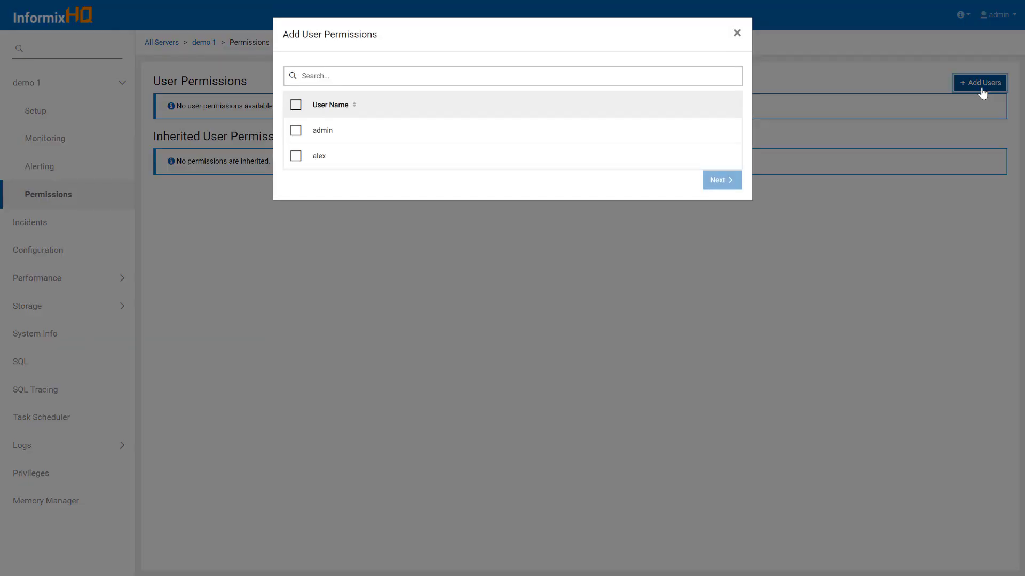
{"action": "left_click", "coordinate": [296, 157]}
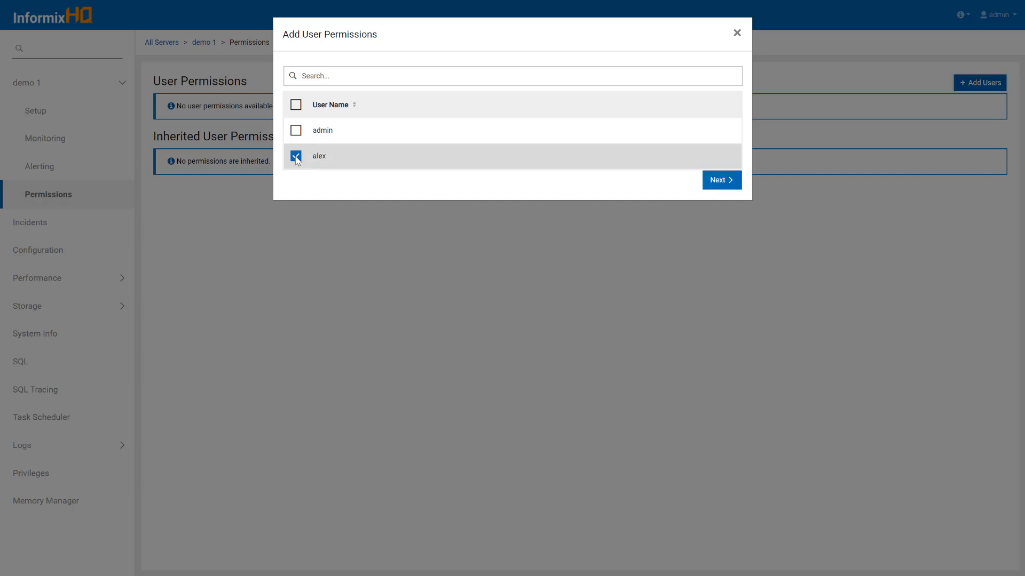
{"action": "left_click", "coordinate": [734, 184]}
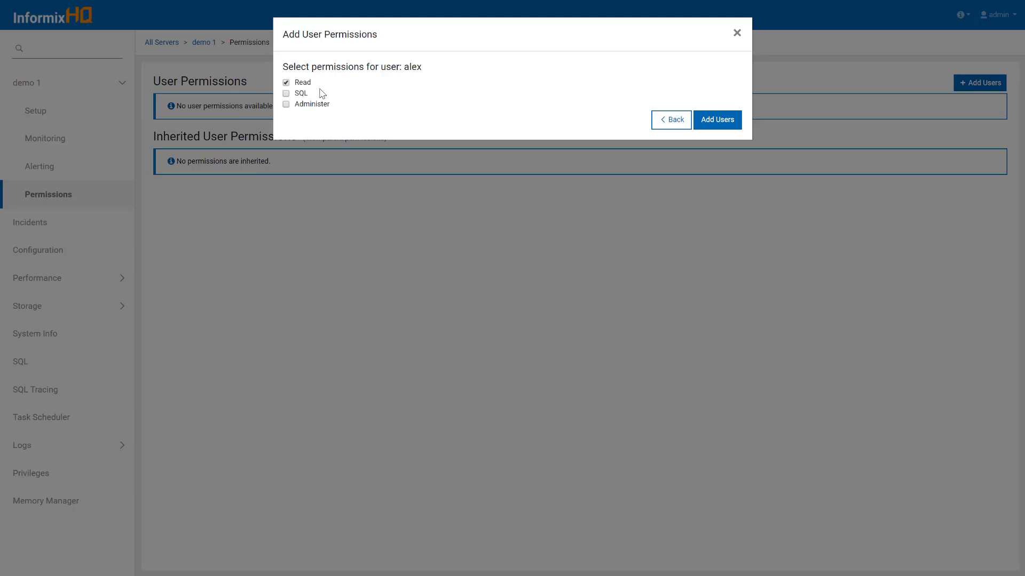
{"action": "left_click", "coordinate": [286, 95]}
{"action": "left_click", "coordinate": [286, 105]}
{"action": "left_click", "coordinate": [716, 119]}
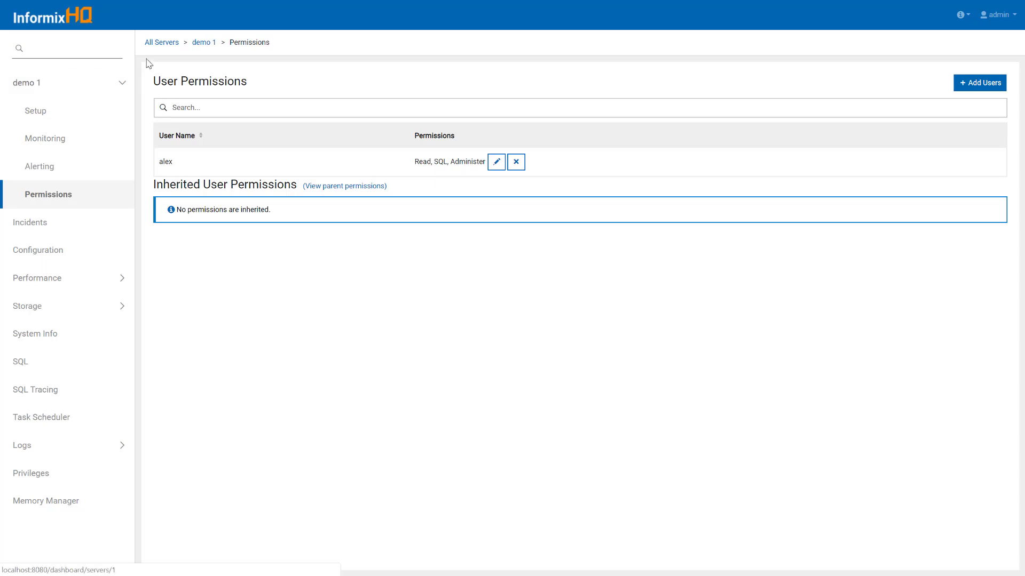
From All Servers, open the dev group and view its Permissions page
{"action": "left_click", "coordinate": [159, 42]}
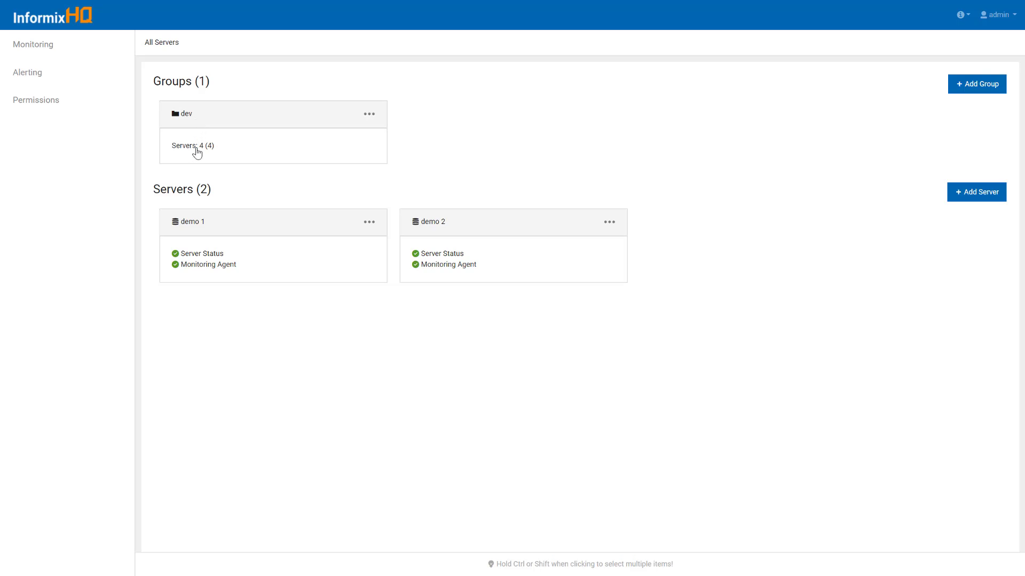
{"action": "left_click", "coordinate": [231, 124]}
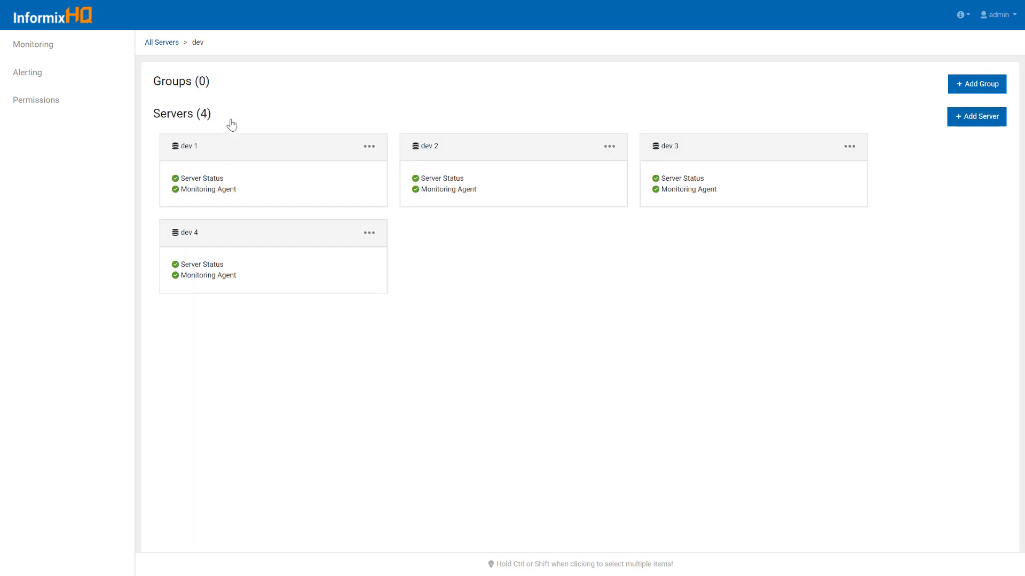
{"action": "left_click", "coordinate": [93, 101]}
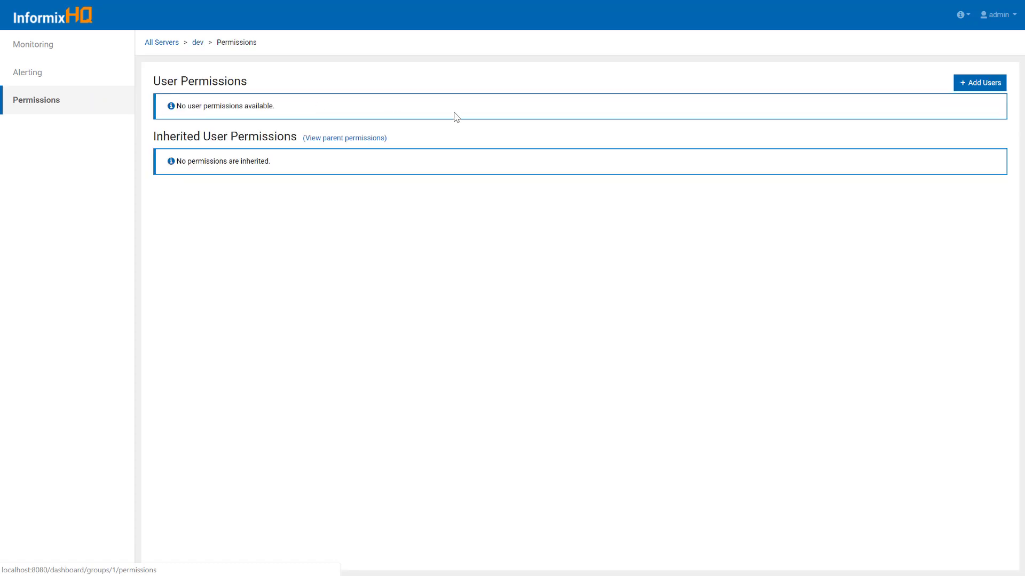
Add alex to the dev group with only Read, then go back to its servers
{"action": "left_click", "coordinate": [996, 85]}
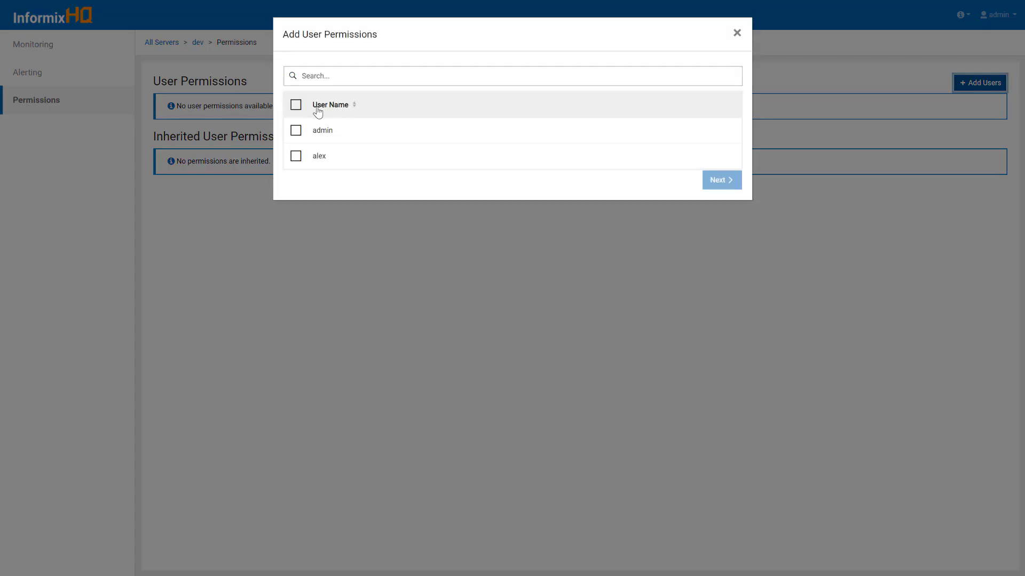
{"action": "left_click", "coordinate": [297, 157]}
{"action": "left_click", "coordinate": [711, 183]}
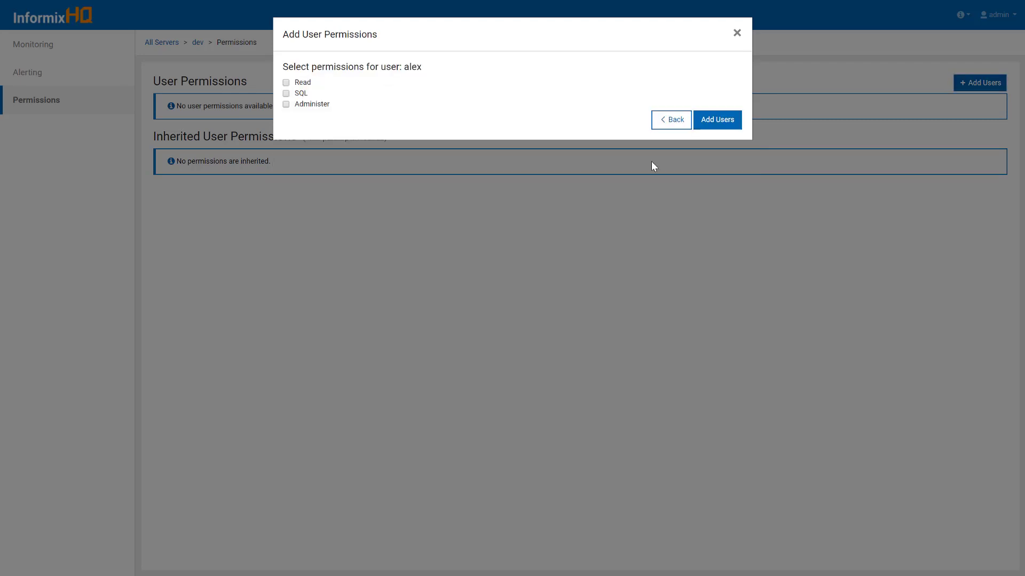
{"action": "left_click", "coordinate": [287, 84]}
{"action": "left_click", "coordinate": [720, 124]}
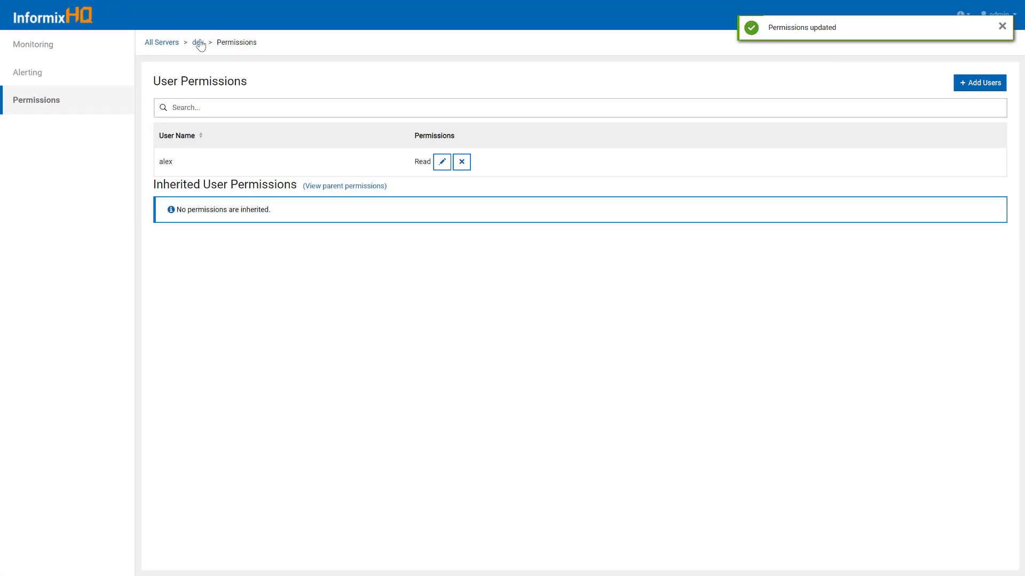
{"action": "left_click", "coordinate": [199, 43]}
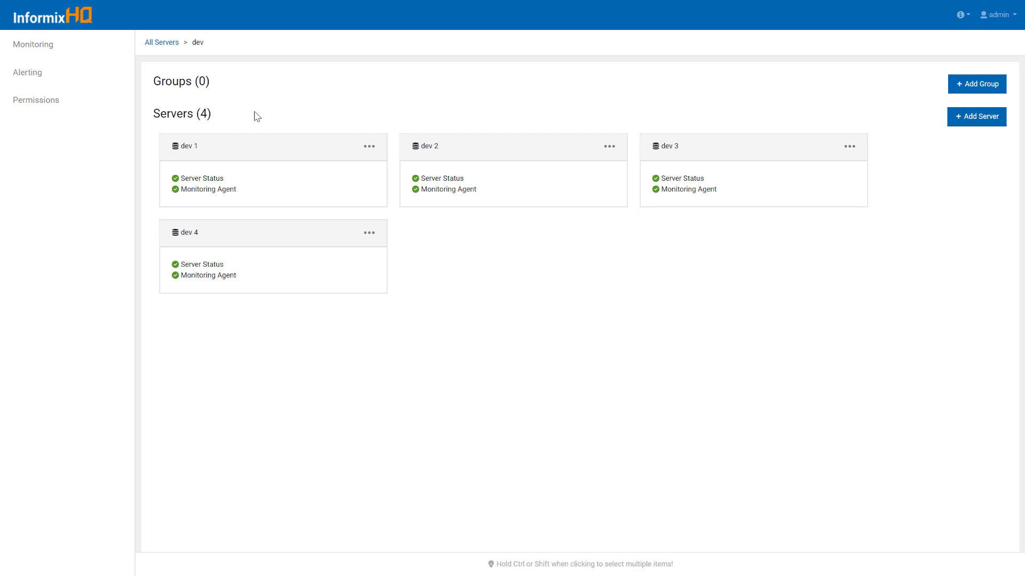
On dev 2's Permissions page, override alex's inherited Read and add SQL and Administer
{"action": "left_click", "coordinate": [498, 164]}
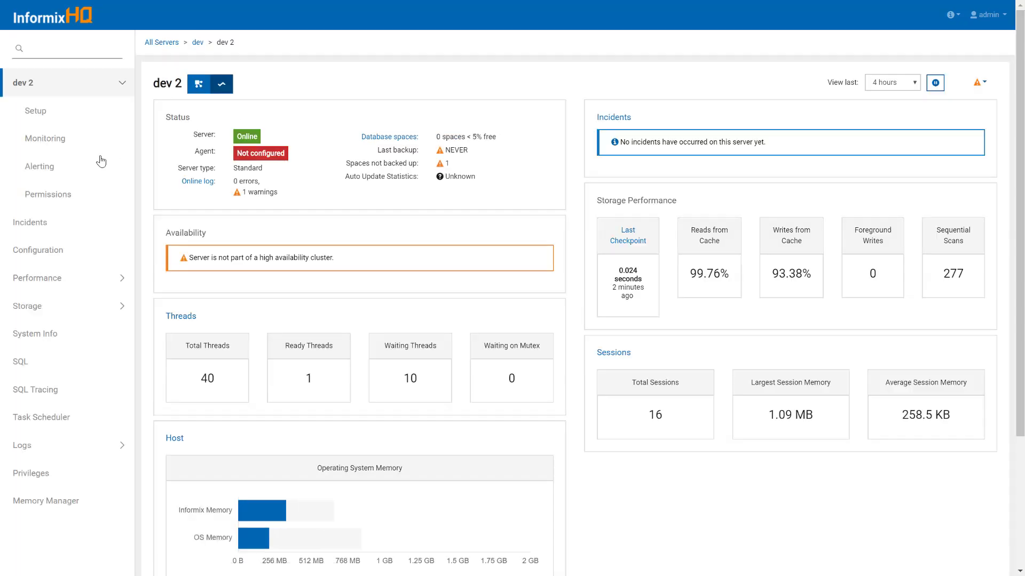
{"action": "left_click", "coordinate": [84, 199]}
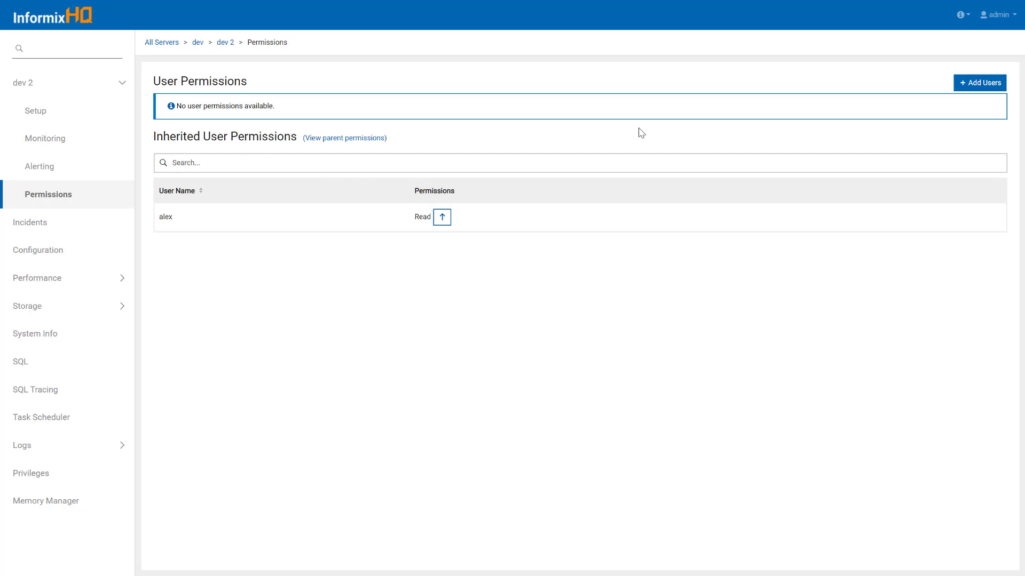
{"action": "left_click", "coordinate": [444, 224]}
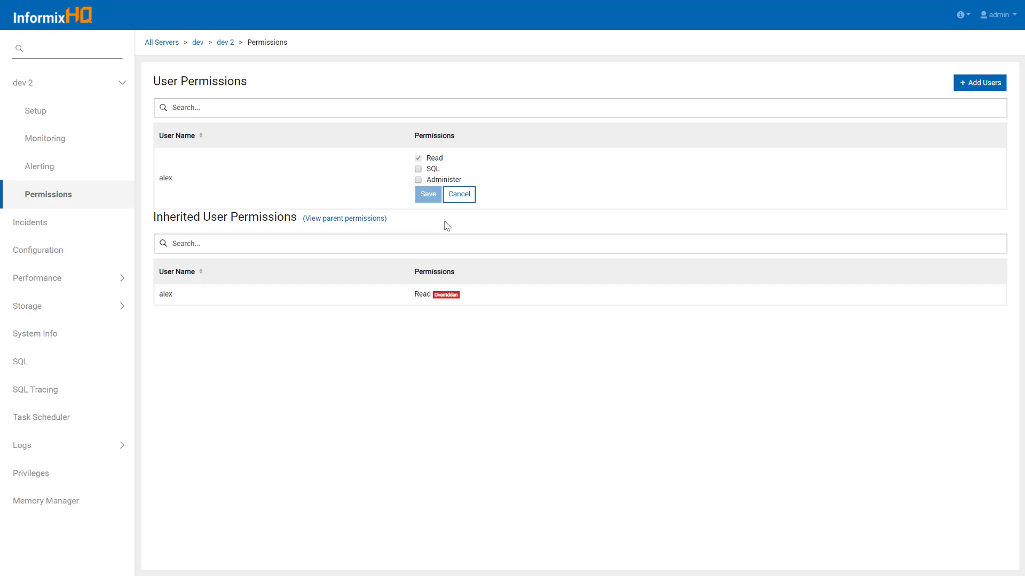
{"action": "left_click", "coordinate": [419, 169]}
{"action": "left_click", "coordinate": [418, 180]}
Save alex's dev 2 permissions and reopen the dev group from All Servers
{"action": "left_click", "coordinate": [431, 195]}
{"action": "left_click", "coordinate": [171, 44]}
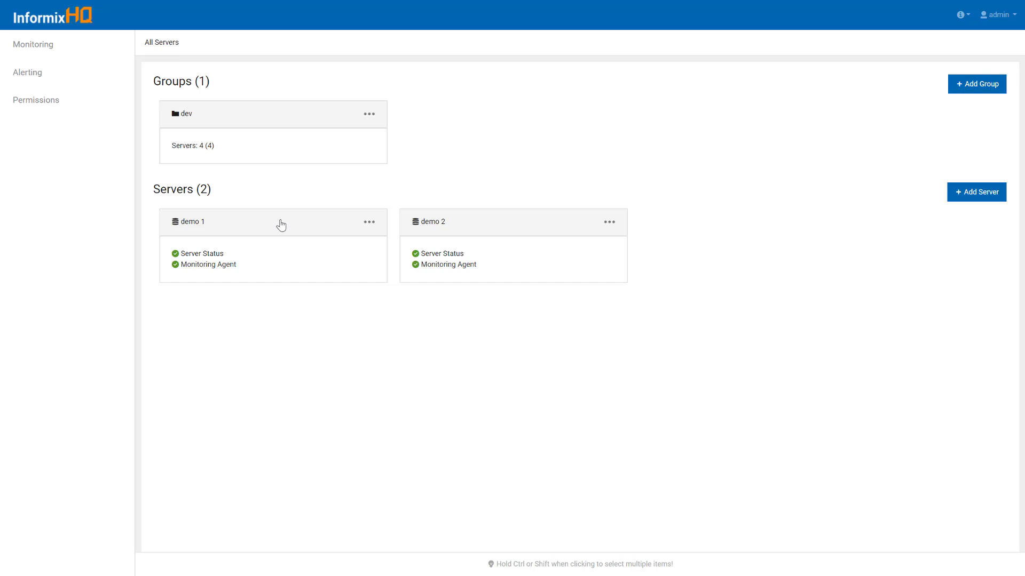
{"action": "double_click", "coordinate": [268, 120]}
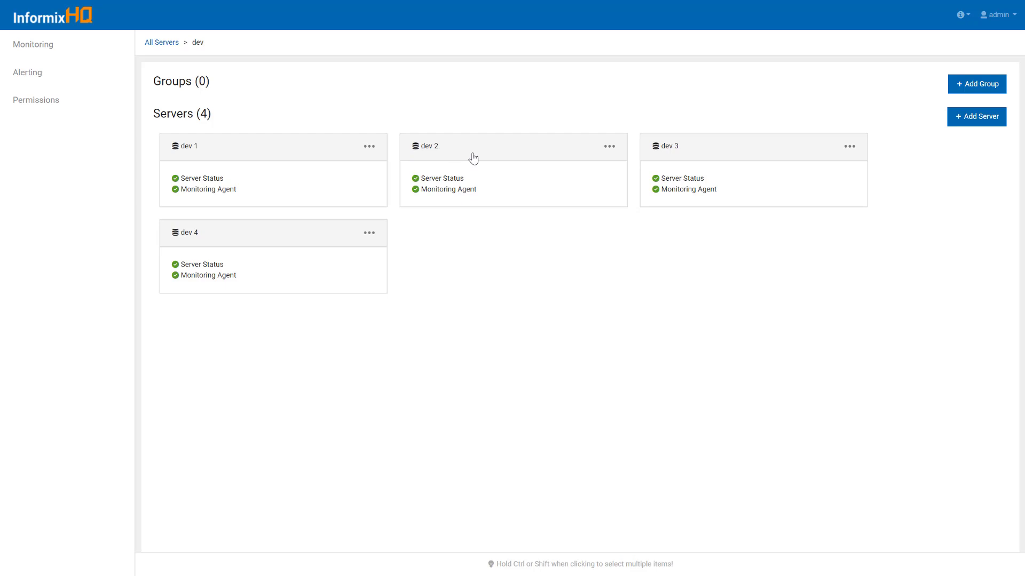
{"action": "left_click", "coordinate": [996, 14]}
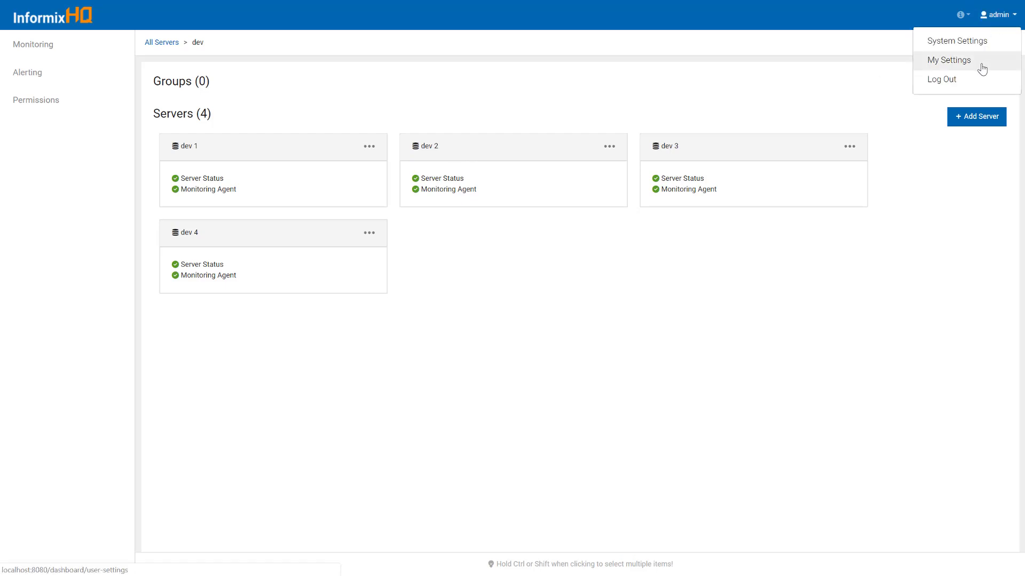
Log out of the admin account and sign in with the new user's username and password
{"action": "left_click", "coordinate": [977, 80]}
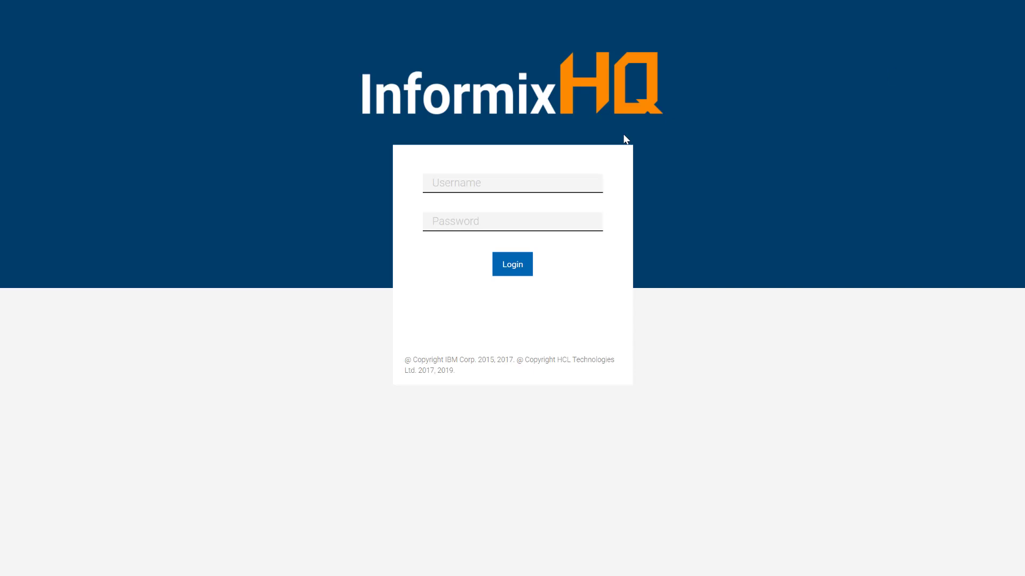
{"action": "left_click", "coordinate": [560, 180]}
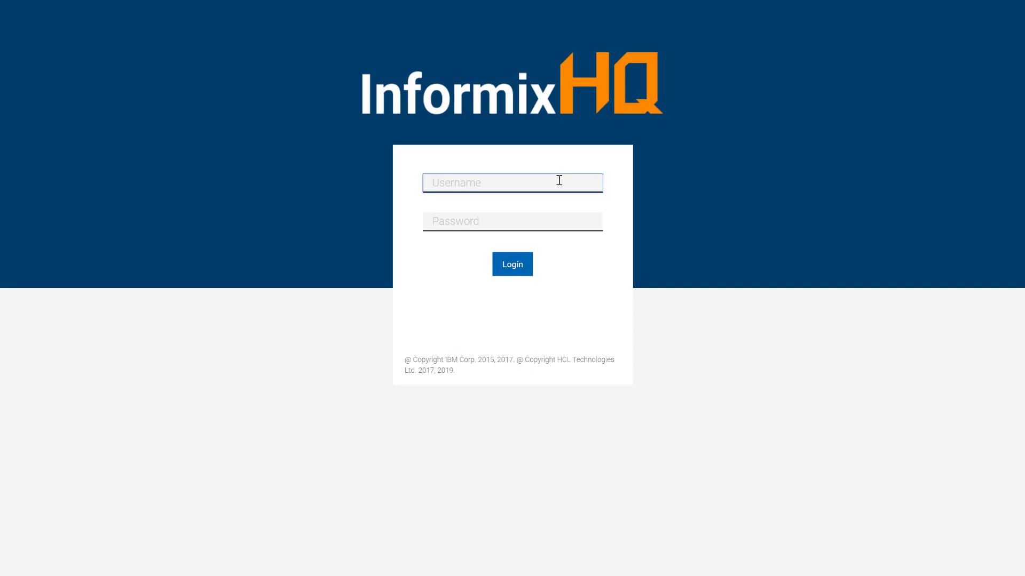
{"action": "type", "text": "alex"}
{"action": "key", "text": "Tab"}
{"action": "type", "text": "*********"}
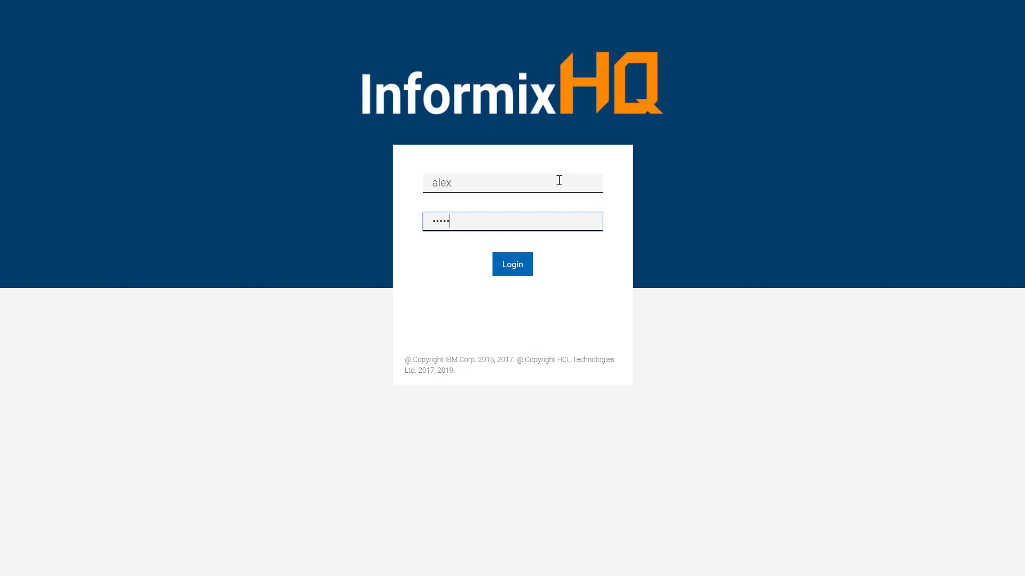
{"action": "left_click", "coordinate": [515, 265]}
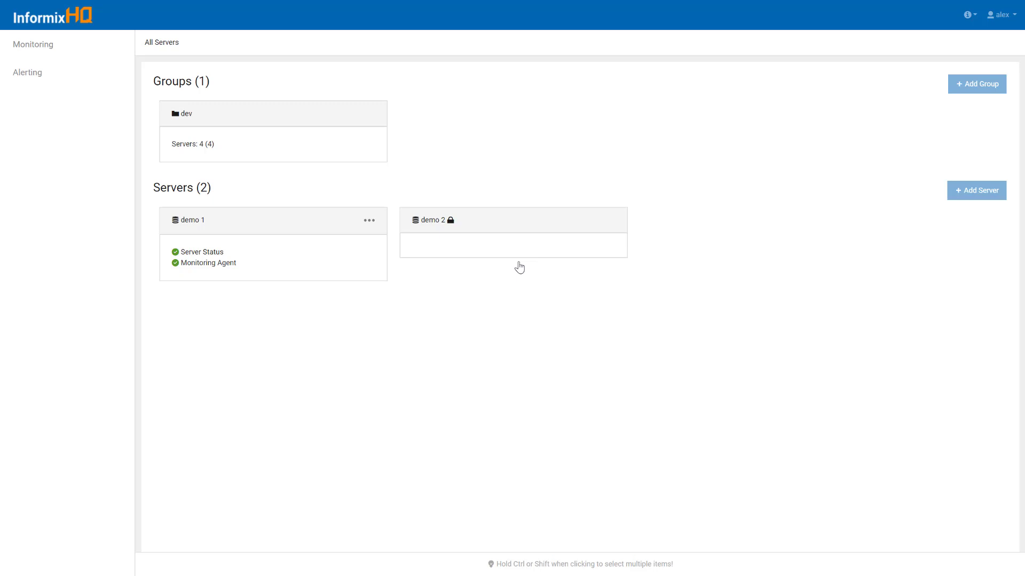
Browse the dev group's servers as the new user, then go back to All Servers
{"action": "double_click", "coordinate": [194, 126]}
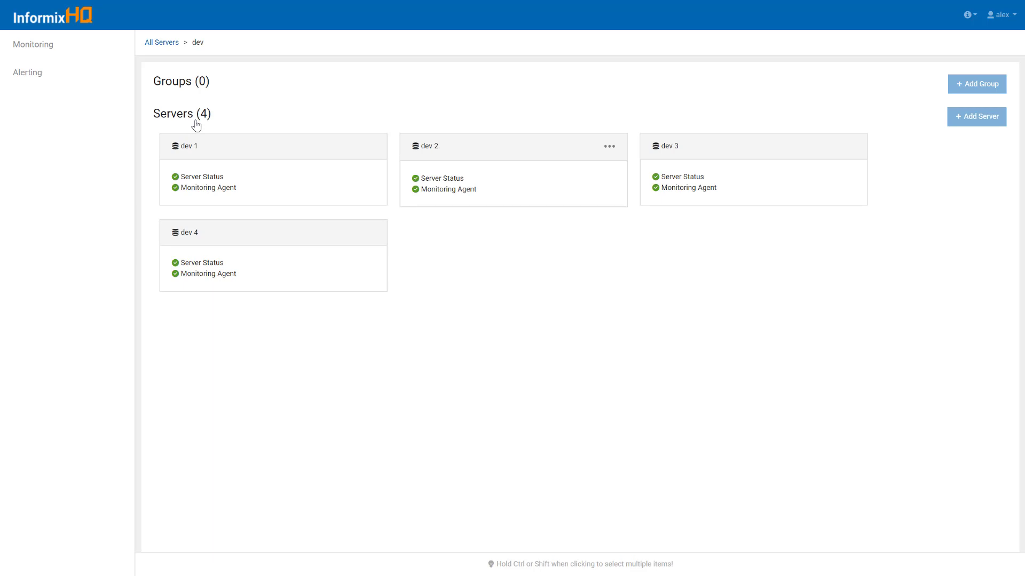
{"action": "left_click", "coordinate": [164, 43]}
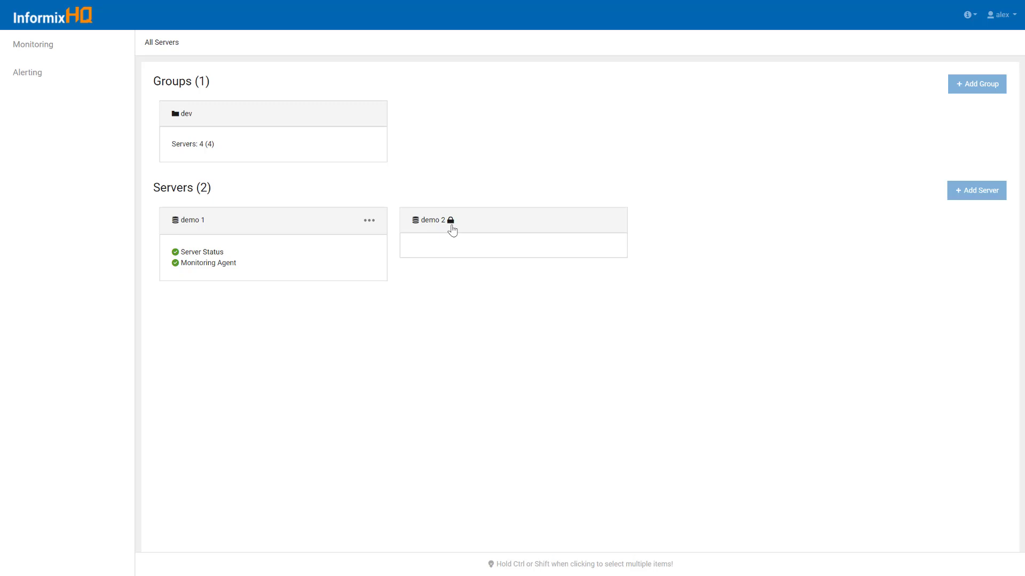
Open demo 1's Checkpoints page under Configuration > Performance
{"action": "left_click", "coordinate": [314, 233]}
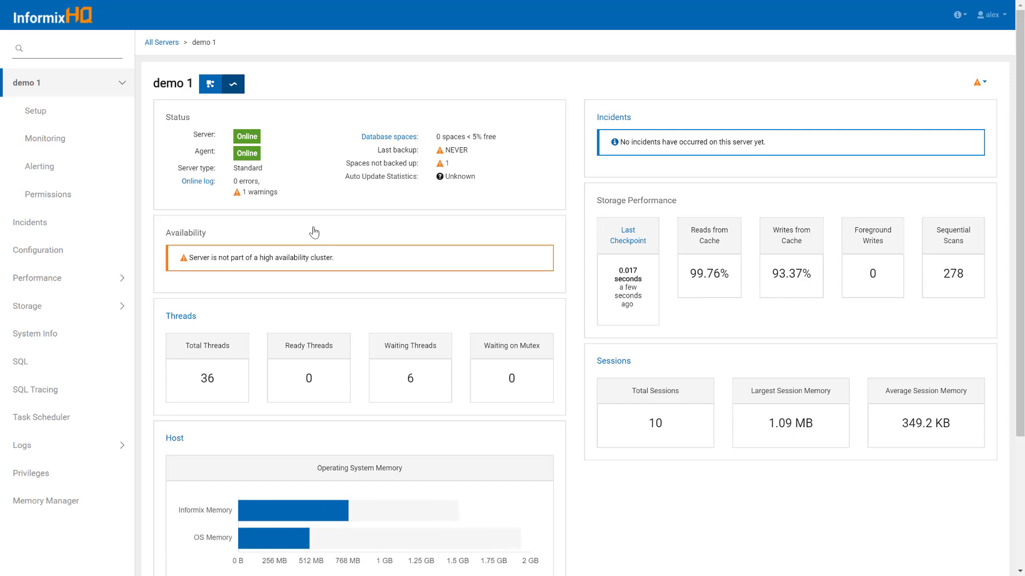
{"action": "left_click", "coordinate": [123, 267]}
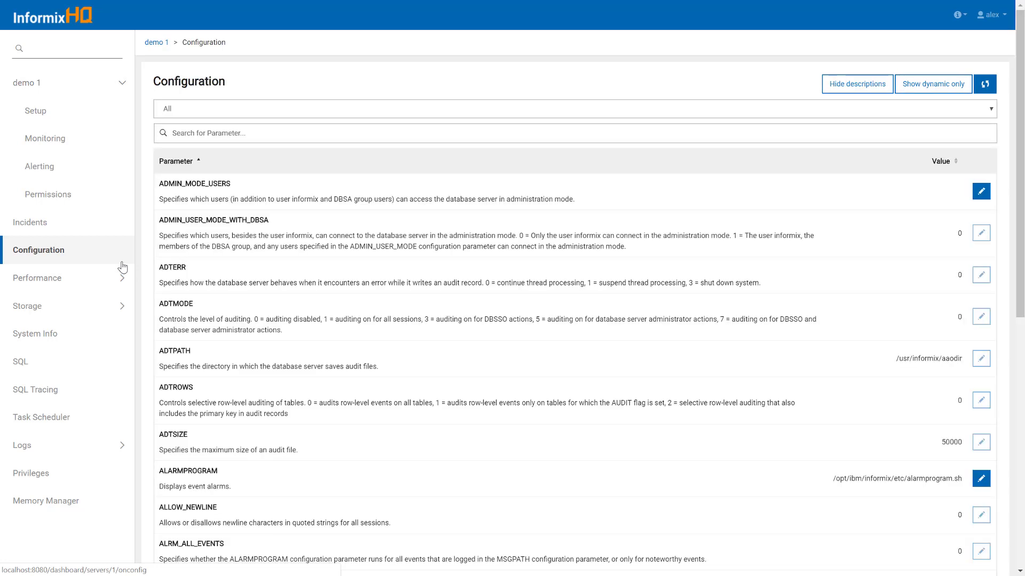
{"action": "left_click", "coordinate": [122, 278]}
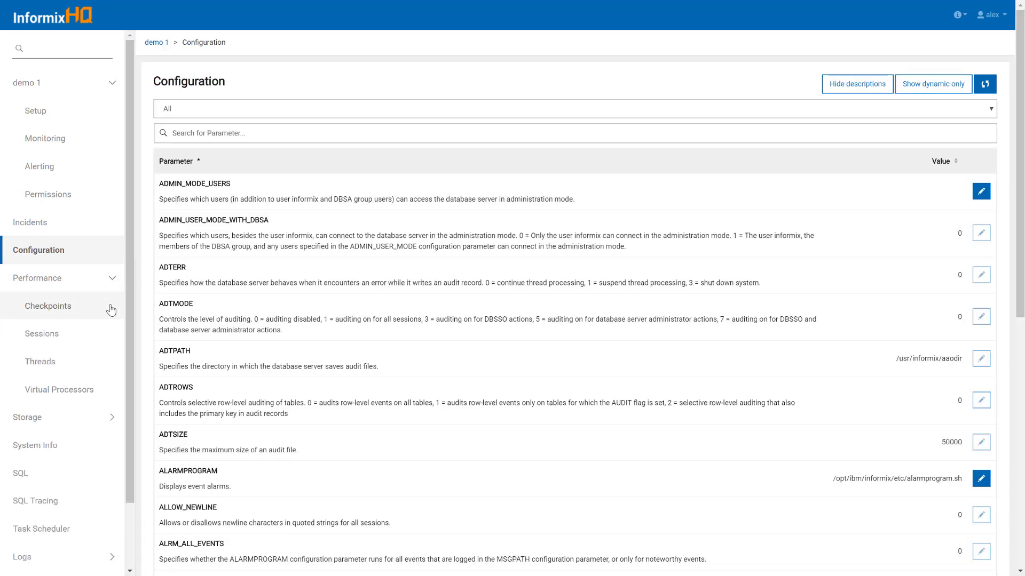
{"action": "left_click", "coordinate": [109, 311]}
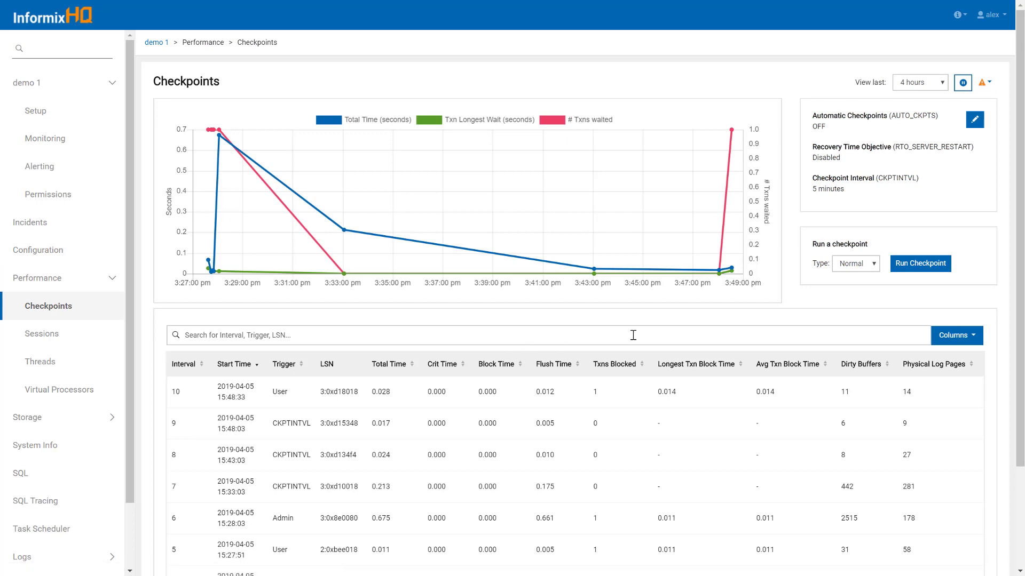
Run a manual checkpoint on demo 1 with automatic settings unchanged, then open its SQL Console
{"action": "left_click", "coordinate": [943, 268]}
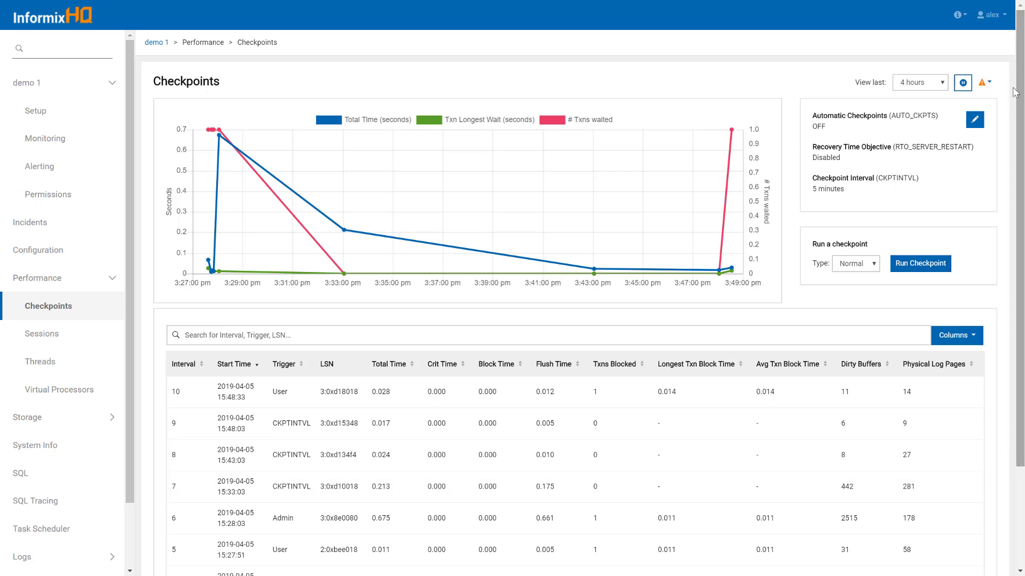
{"action": "left_click", "coordinate": [975, 121]}
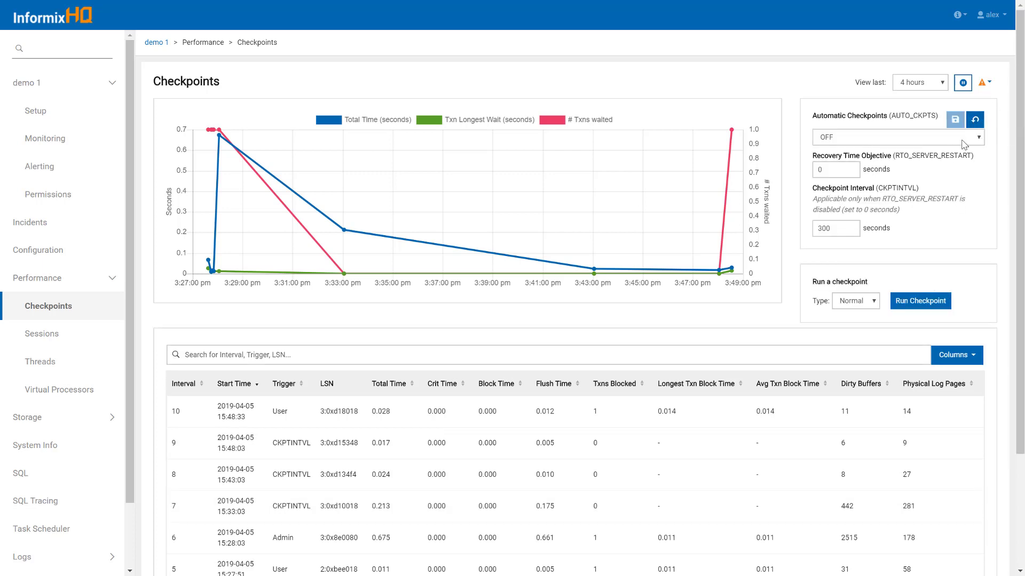
{"action": "left_click", "coordinate": [975, 122]}
{"action": "left_click", "coordinate": [926, 266]}
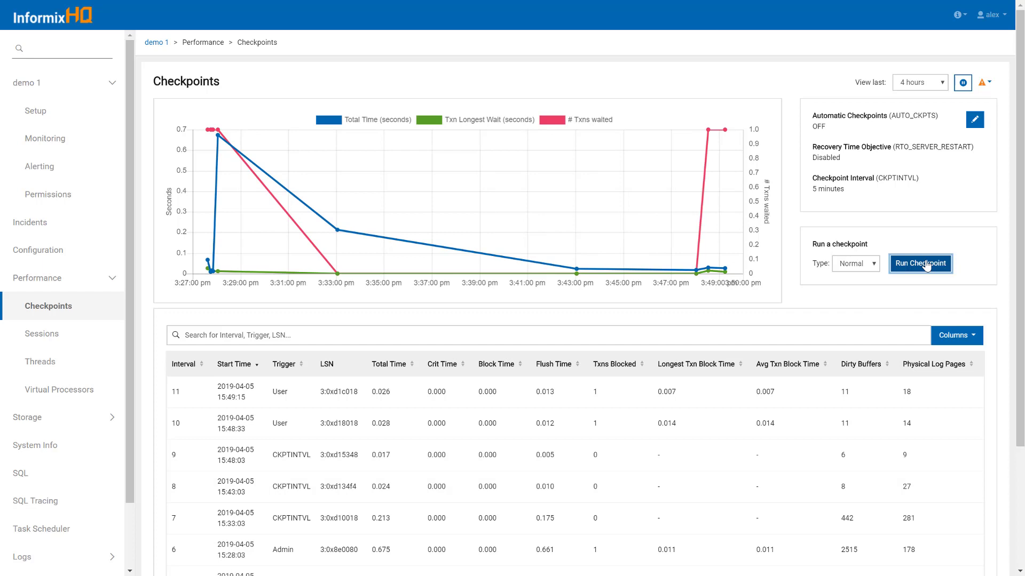
{"action": "left_click", "coordinate": [35, 472]}
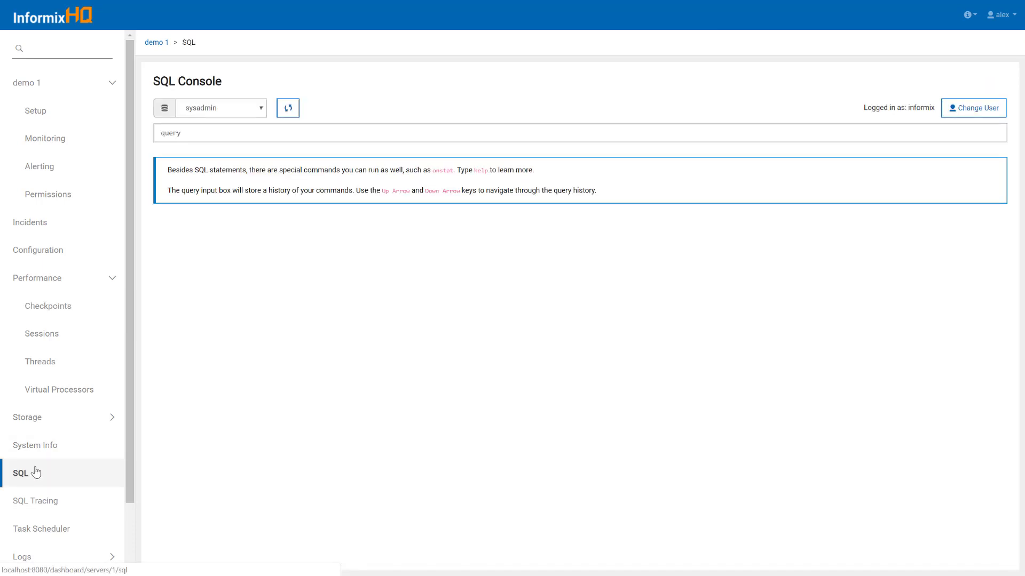
Run 'select * from ph_task' on demo 1's sysadmin database, then return to All Servers
{"action": "left_click", "coordinate": [252, 135]}
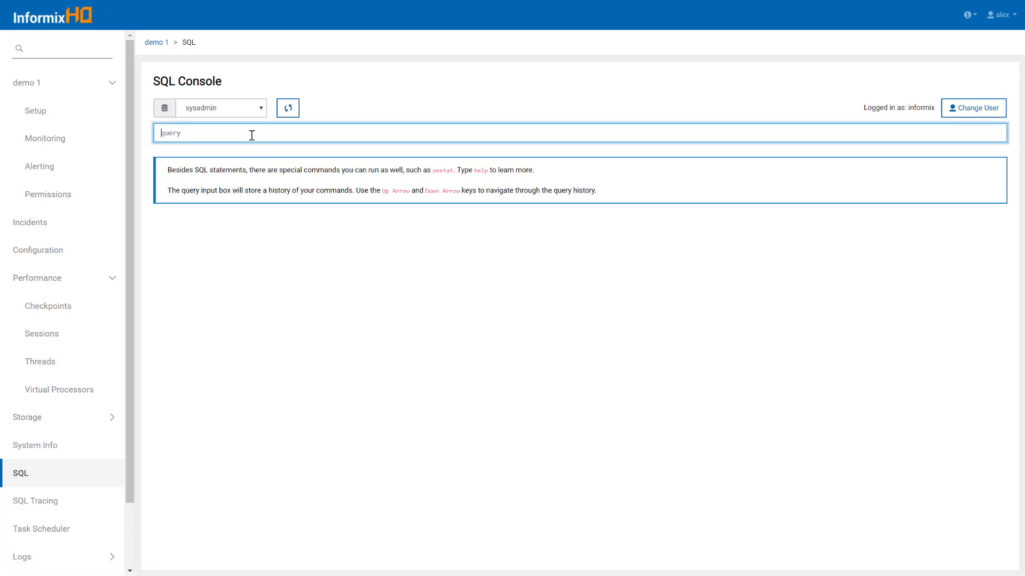
{"action": "type", "text": "select * from ph_task"}
{"action": "key", "text": "Return"}
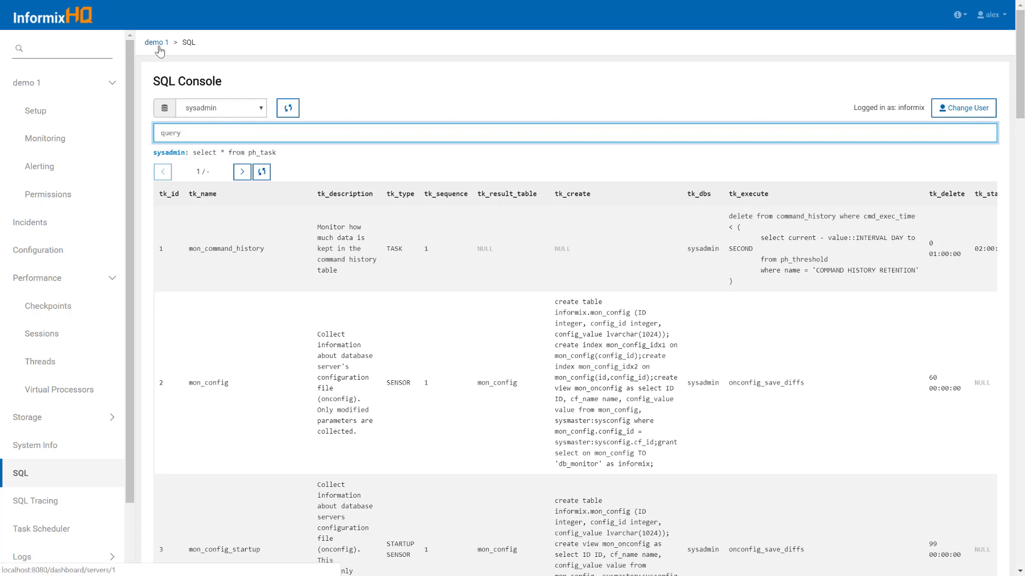
{"action": "left_click", "coordinate": [88, 19]}
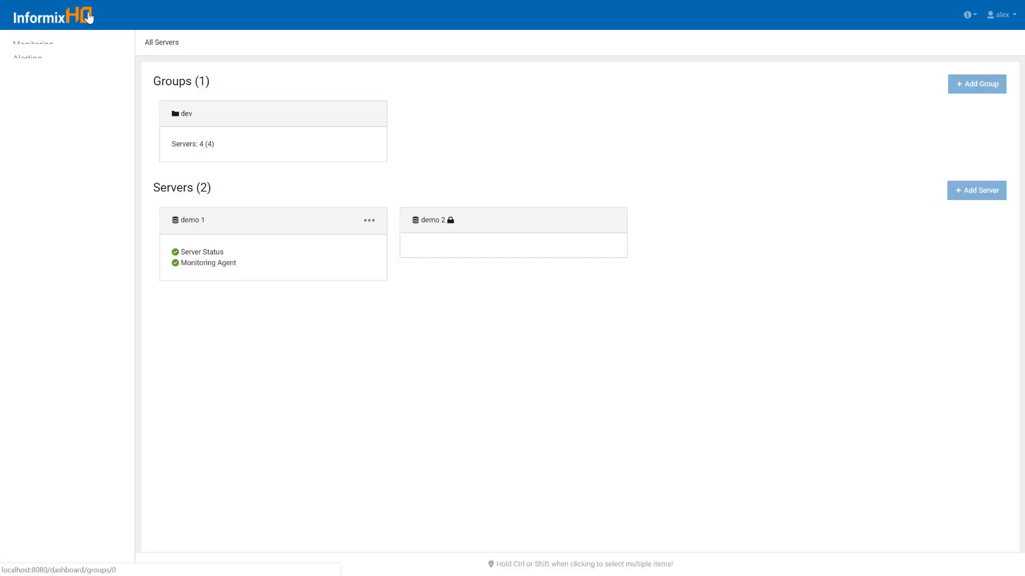
Go into the dev group and open the dev 1 server dashboard
{"action": "left_click", "coordinate": [353, 124]}
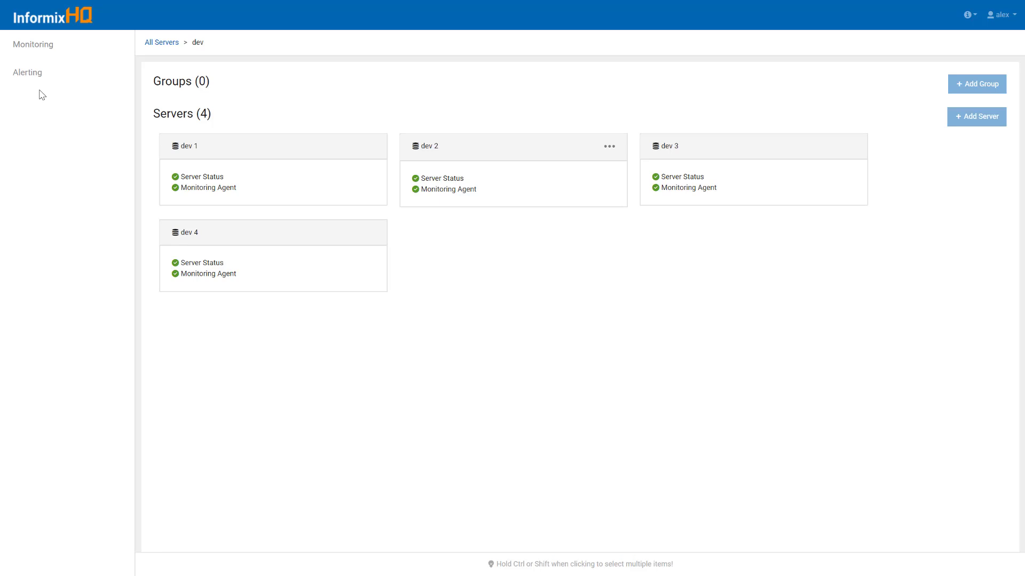
{"action": "left_click", "coordinate": [248, 159]}
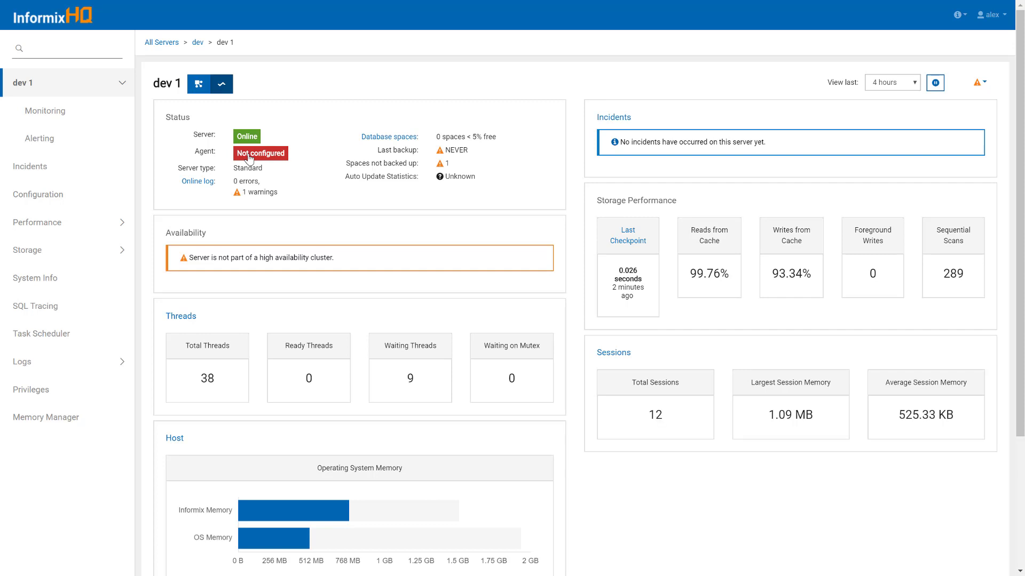
Check dev 1's Configuration > Performance > Checkpoints page, where a manual checkpoint is denied
{"action": "left_click", "coordinate": [111, 204]}
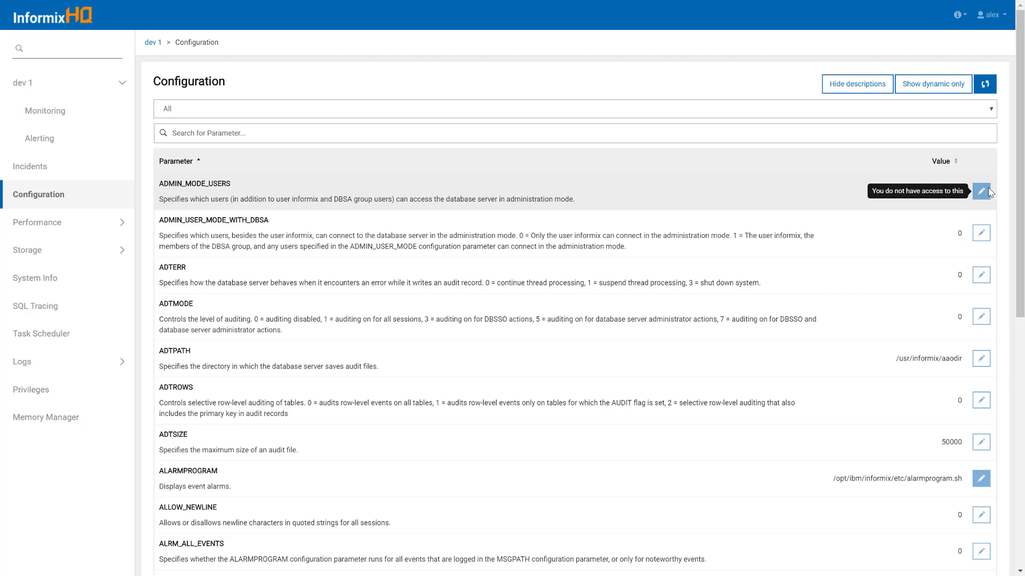
{"action": "left_click", "coordinate": [113, 233]}
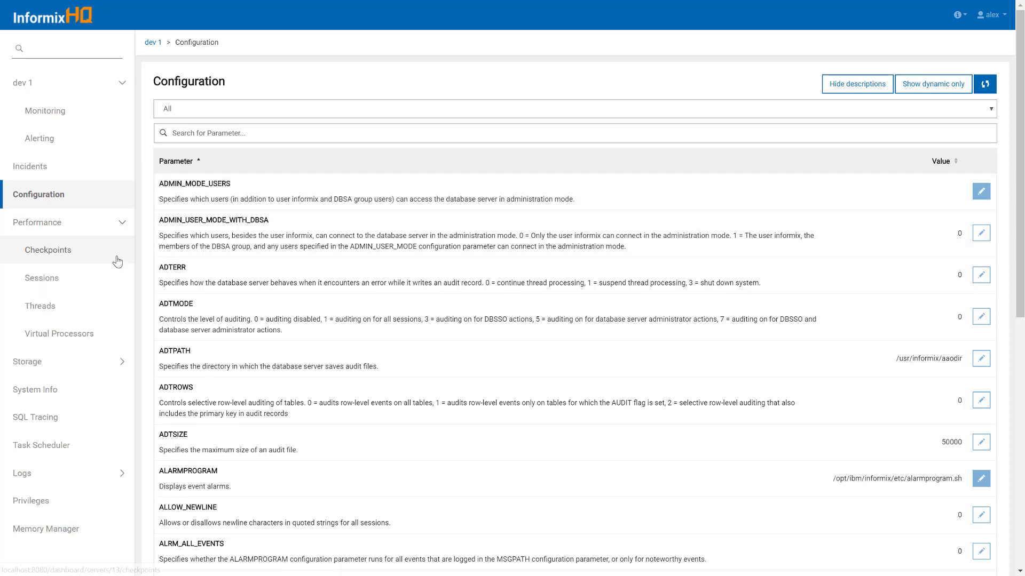
{"action": "left_click", "coordinate": [117, 251]}
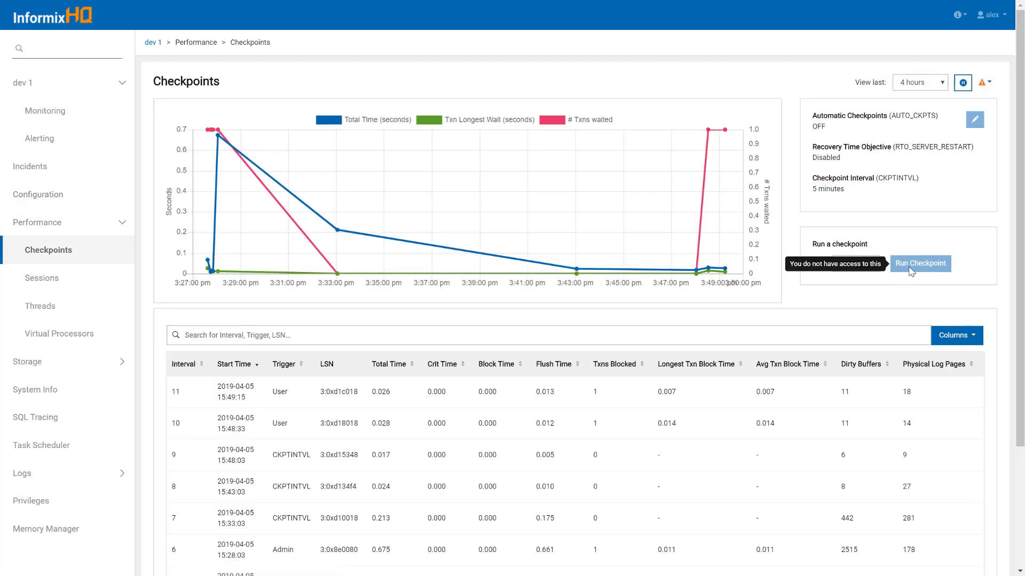
Return to All Servers and open dev 2 from the dev group
{"action": "left_click", "coordinate": [91, 18]}
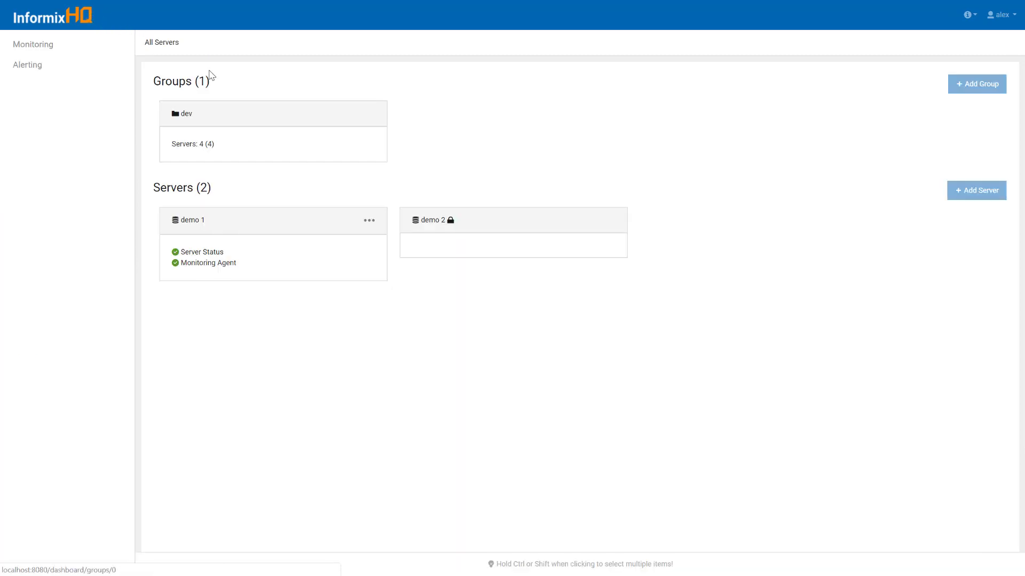
{"action": "left_click", "coordinate": [305, 122]}
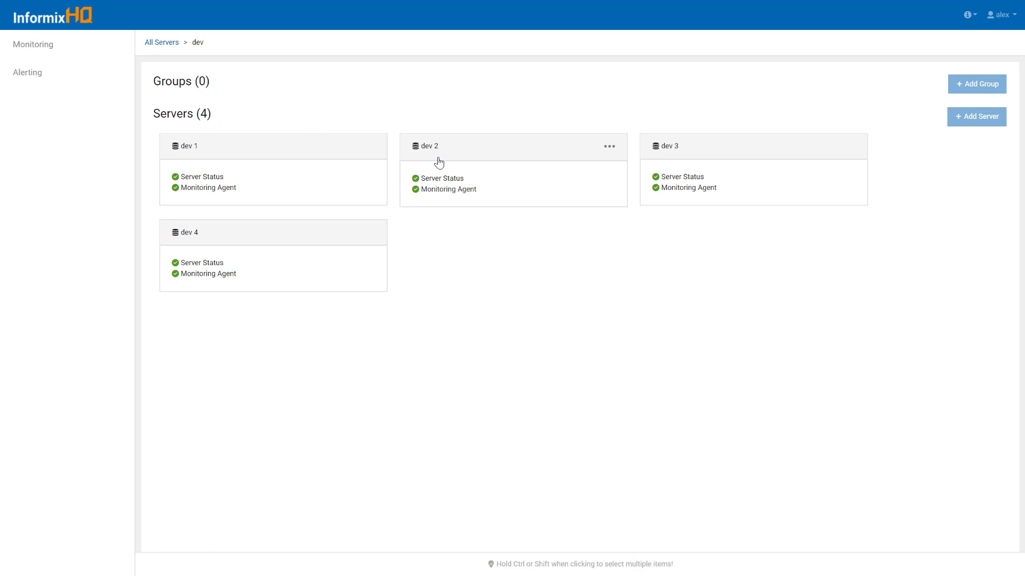
{"action": "left_click", "coordinate": [439, 162]}
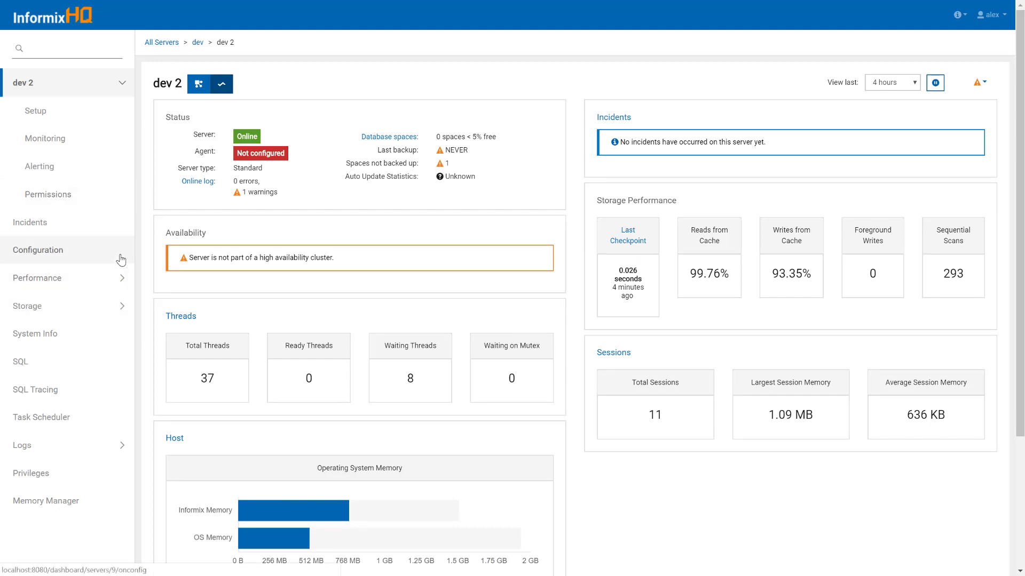
View dev 2's configuration parameters, starting and cancelling an edit of ADMIN_MODE_USERS
{"action": "left_click", "coordinate": [54, 253]}
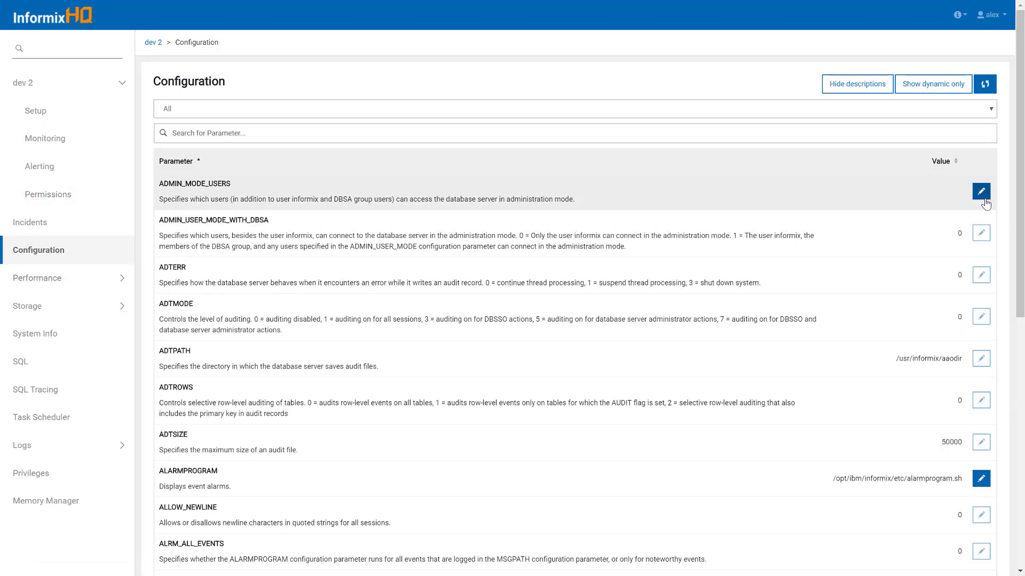
{"action": "left_click", "coordinate": [982, 196]}
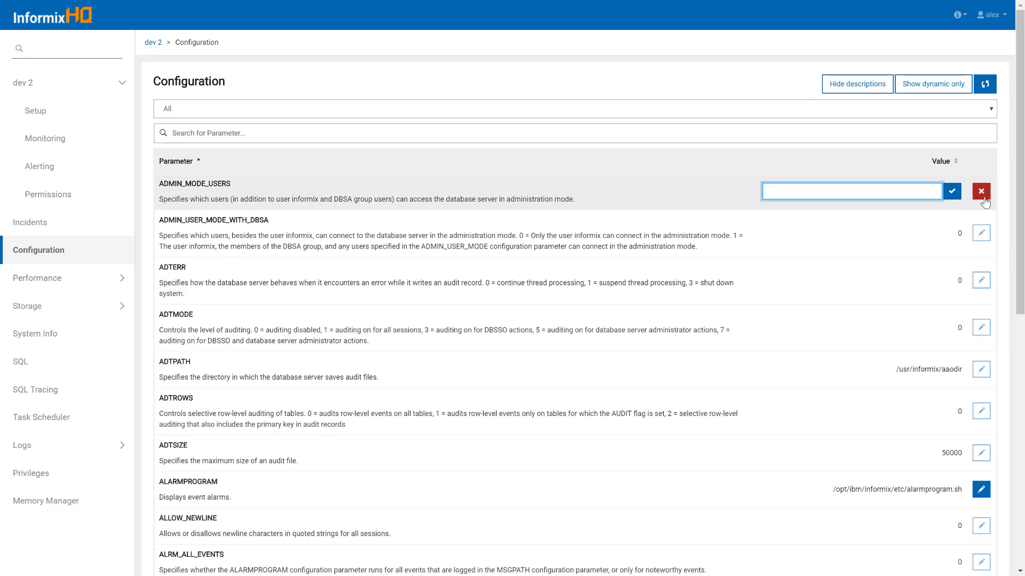
{"action": "left_click", "coordinate": [981, 191]}
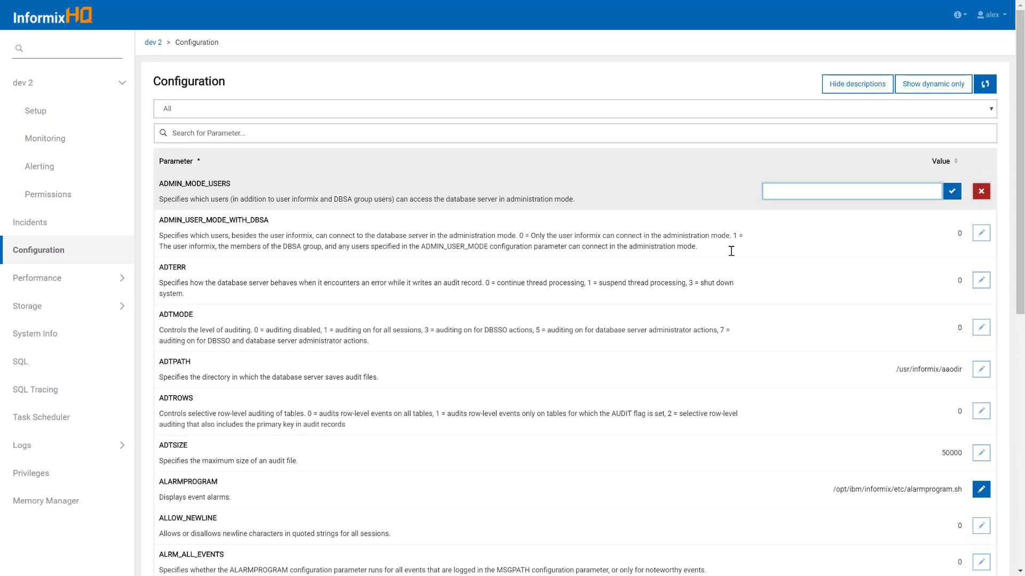
Look at dev 2's SQL console, then go back to the All Servers overview
{"action": "left_click", "coordinate": [38, 363]}
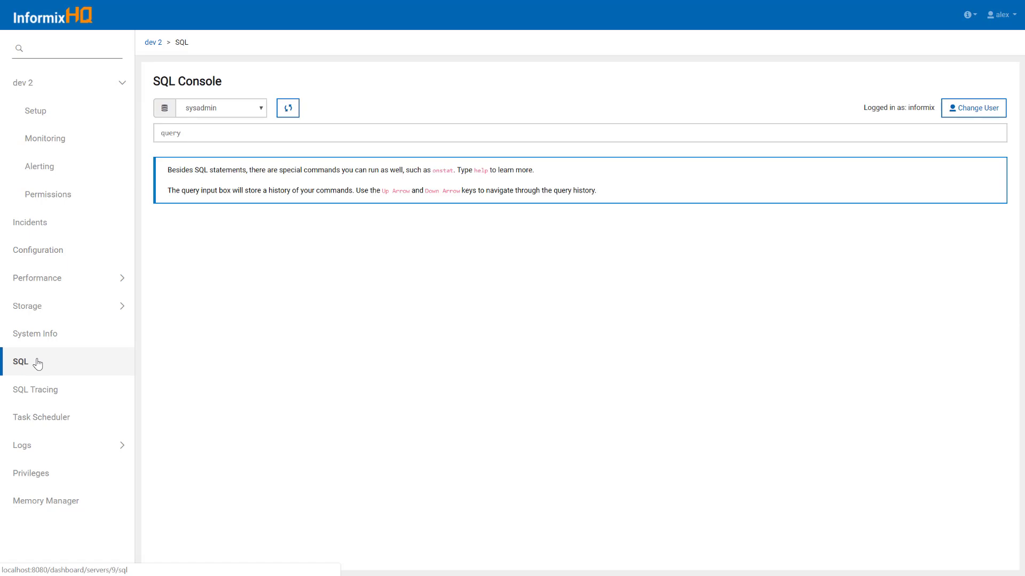
{"action": "left_click", "coordinate": [64, 17]}
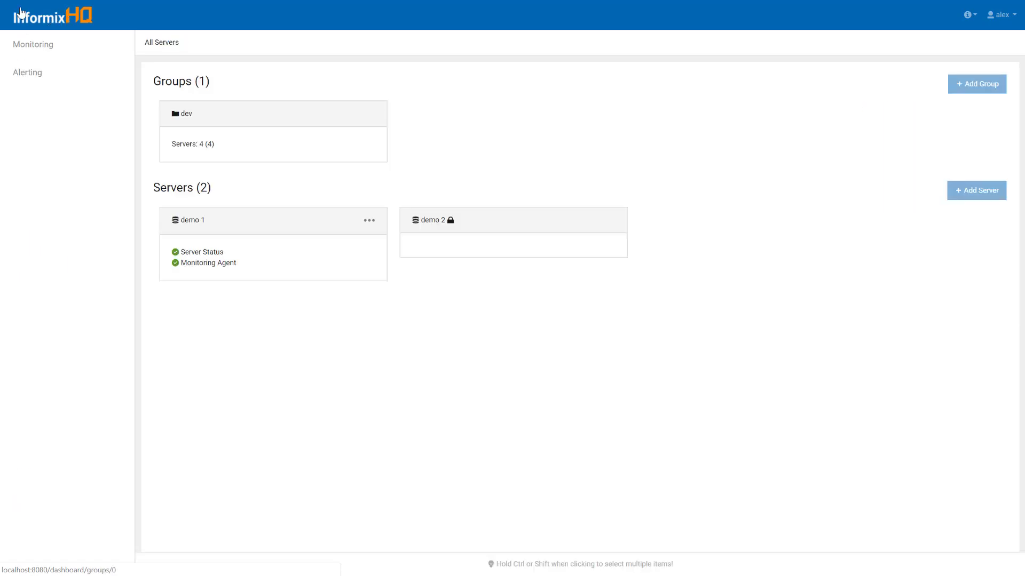
{"action": "left_click", "coordinate": [1004, 15]}
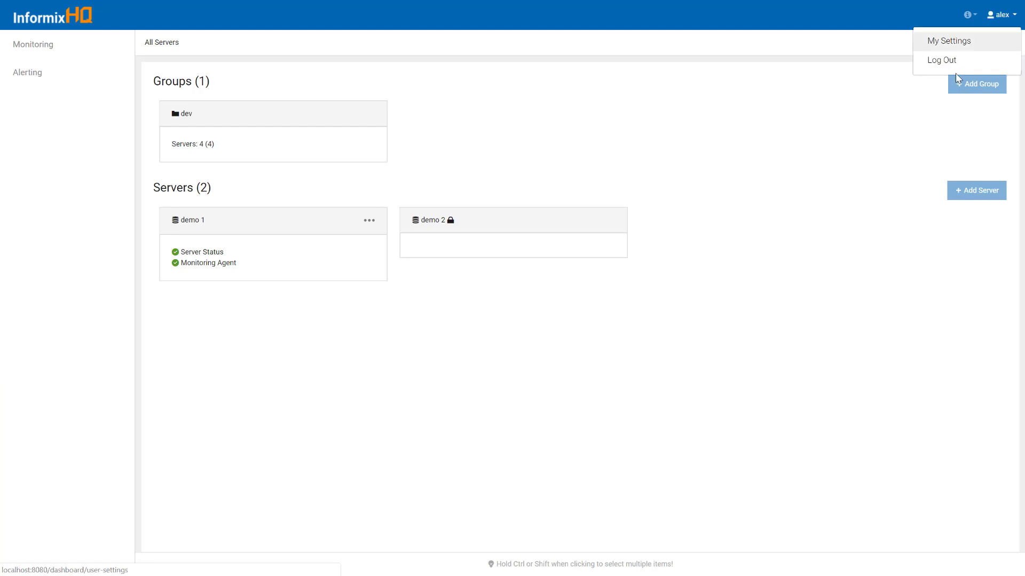
Log out and sign back in as admin with its password, then view All Servers permissions
{"action": "left_click", "coordinate": [953, 61]}
{"action": "left_click", "coordinate": [500, 184]}
{"action": "type", "text": "admin"}
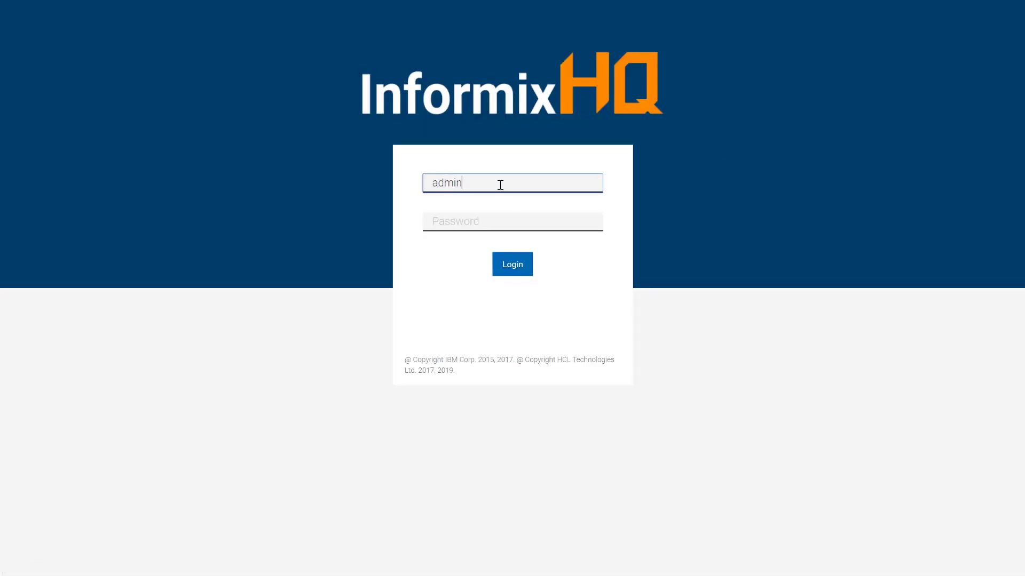
{"action": "key", "text": "Tab"}
{"action": "type", "text": "adm"}
{"action": "key", "text": "BackSpace"}
{"action": "key", "text": "BackSpace"}
{"action": "key", "text": "BackSpace"}
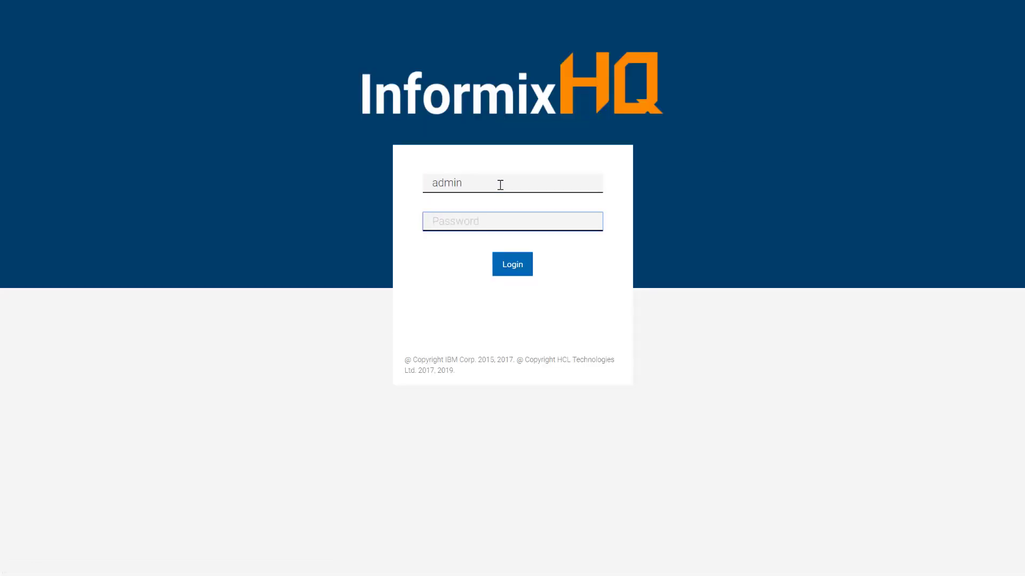
{"action": "type", "text": "informix1"}
{"action": "key", "text": "Return"}
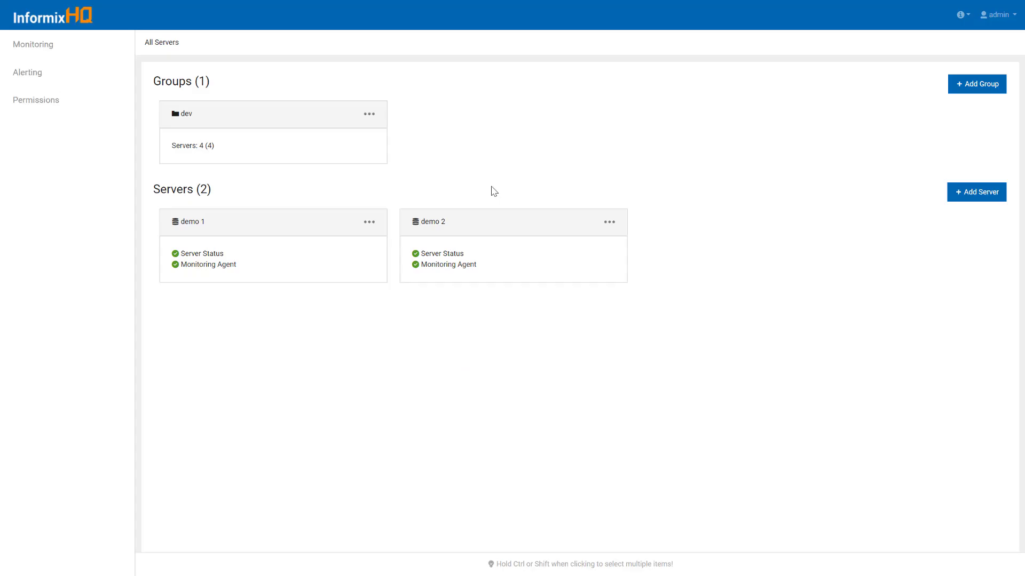
{"action": "left_click", "coordinate": [115, 99]}
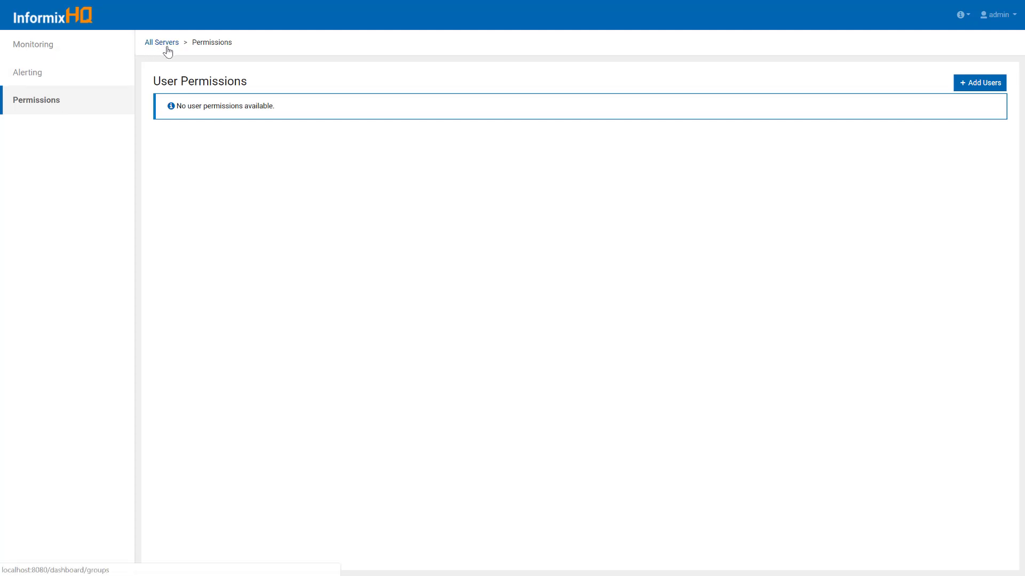
{"action": "mouse_move", "coordinate": [523, 2]}
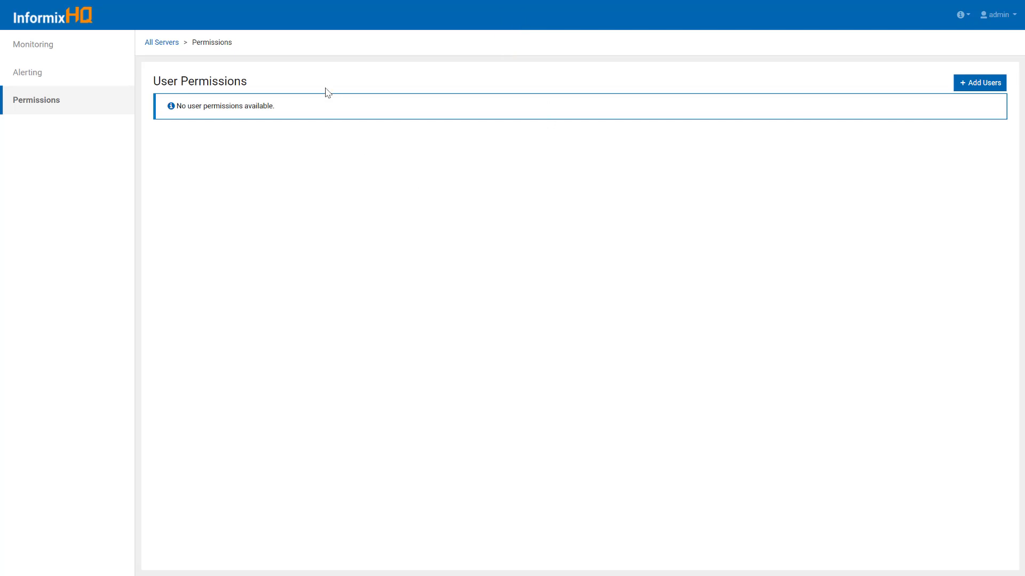
{"action": "left_click", "coordinate": [162, 47]}
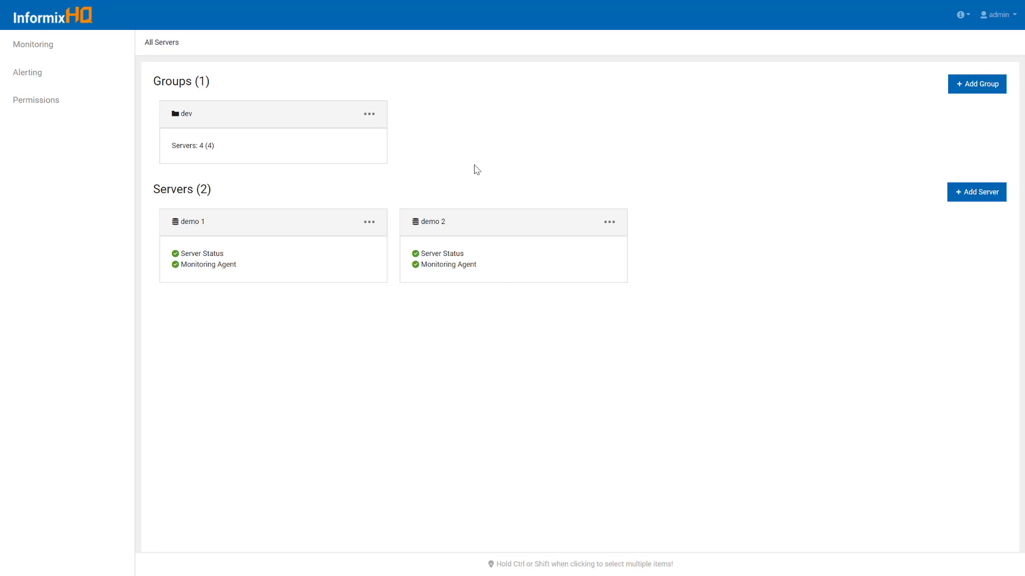
Start a new server named demo 3 on host localhost, port 9088
{"action": "left_click", "coordinate": [970, 198]}
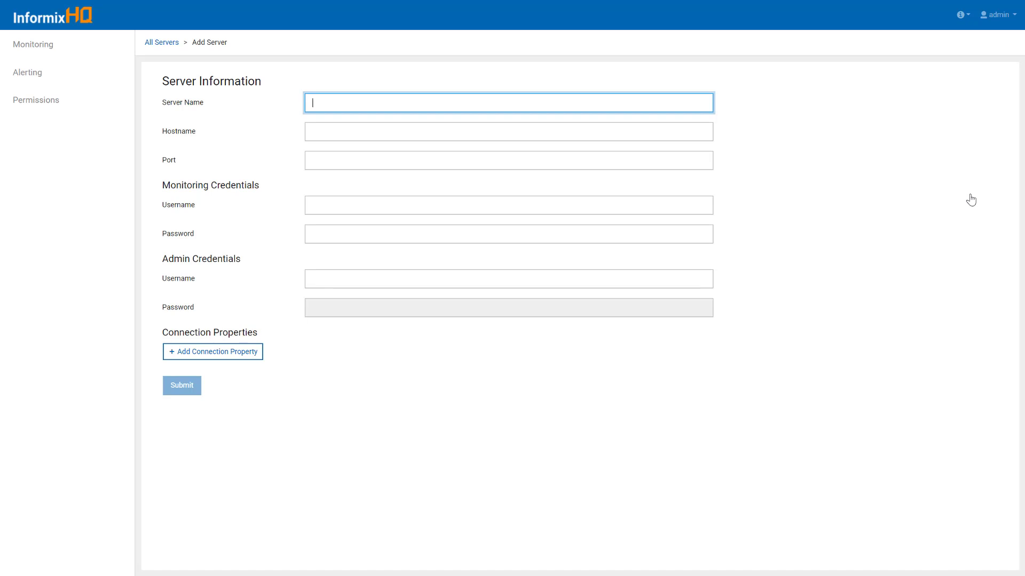
{"action": "type", "text": "demo 3"}
{"action": "key", "text": "Tab"}
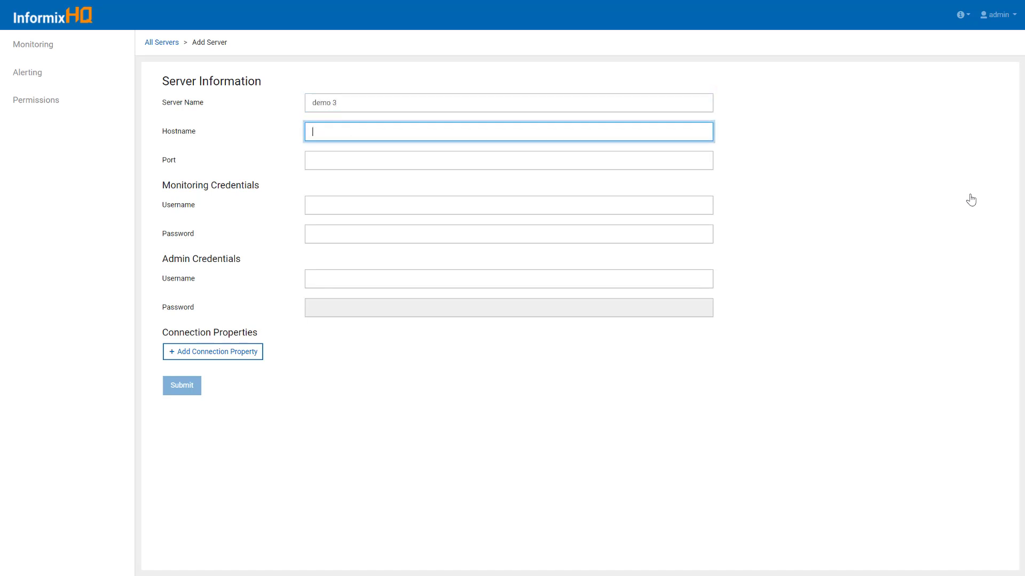
{"action": "type", "text": "localhost"}
{"action": "key", "text": "Tab"}
{"action": "type", "text": "9088"}
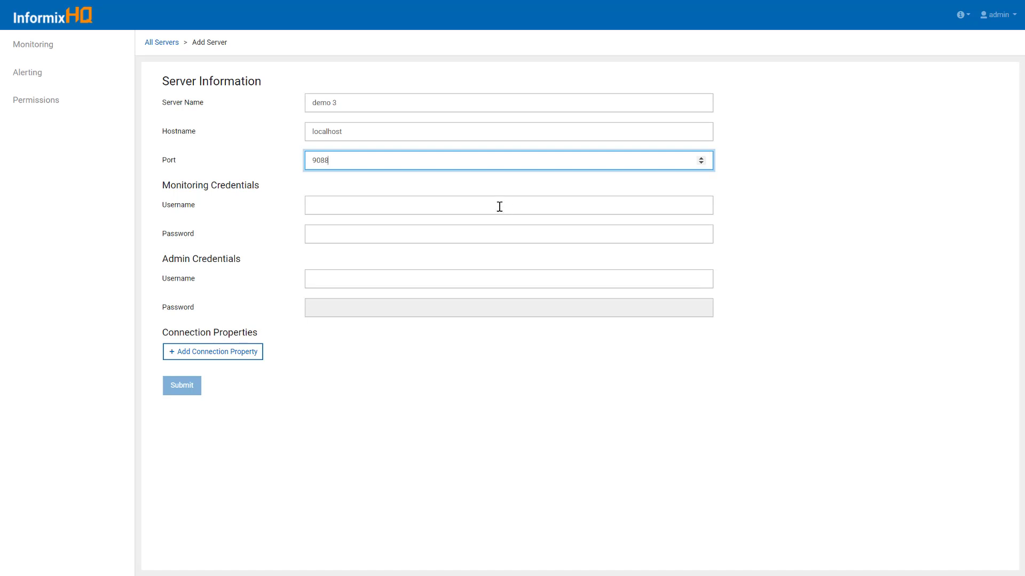
Enter monitoring user ifxmon and admin user informix, each with its password
{"action": "left_click", "coordinate": [500, 207]}
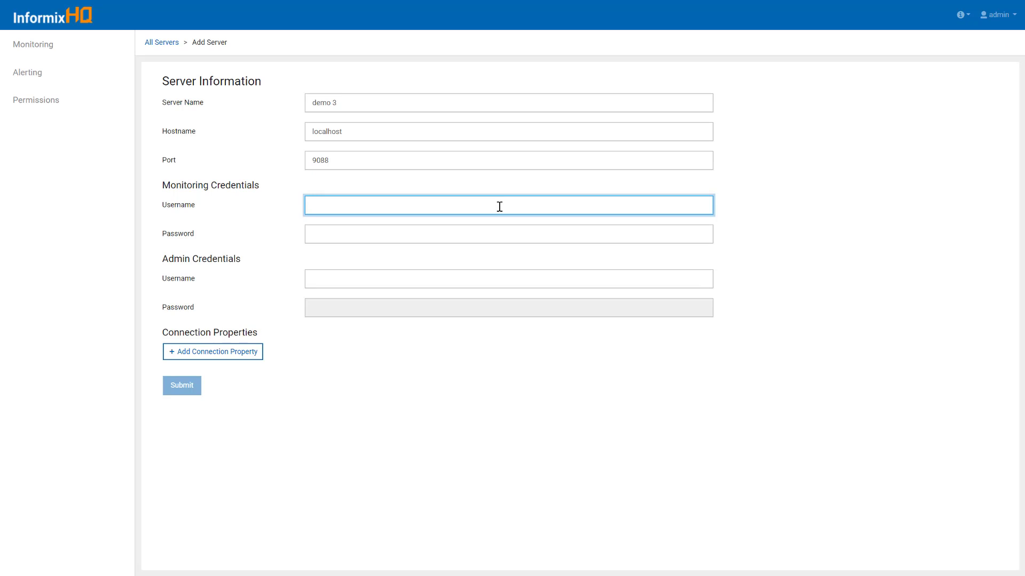
{"action": "type", "text": "ifxmon"}
{"action": "key", "text": "Tab"}
{"action": "type", "text": "in4mix"}
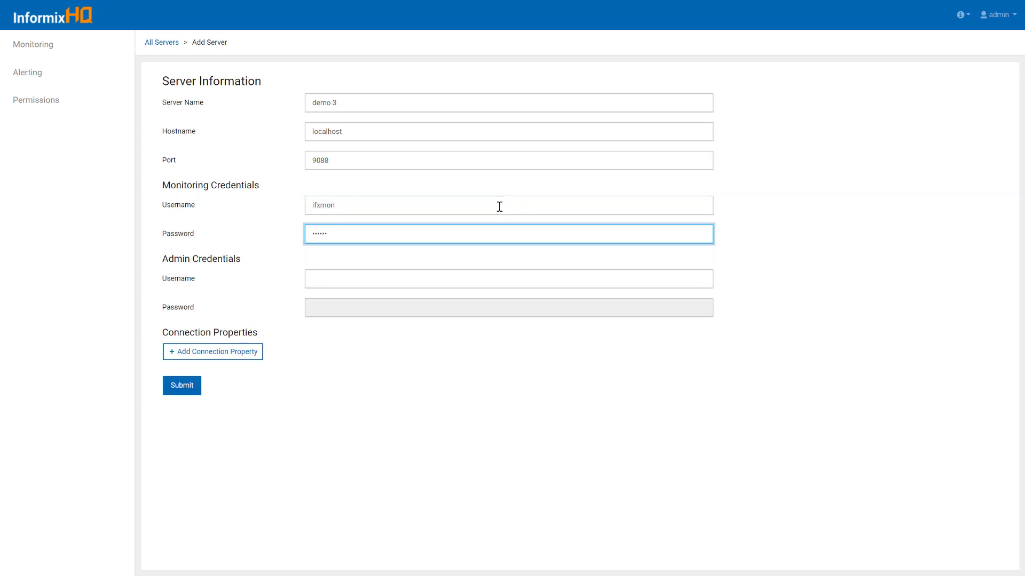
{"action": "left_click", "coordinate": [374, 192]}
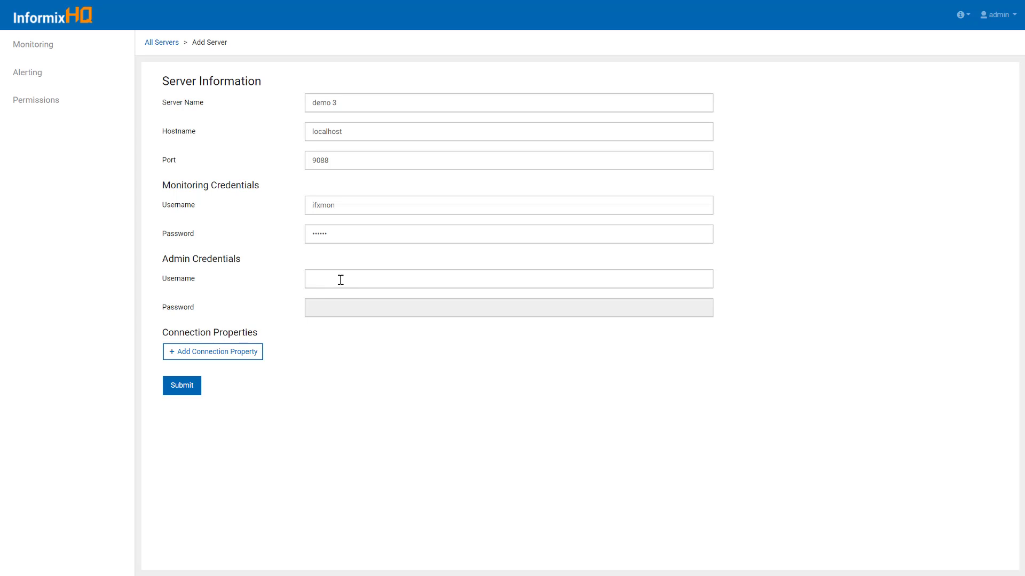
{"action": "left_click", "coordinate": [340, 281]}
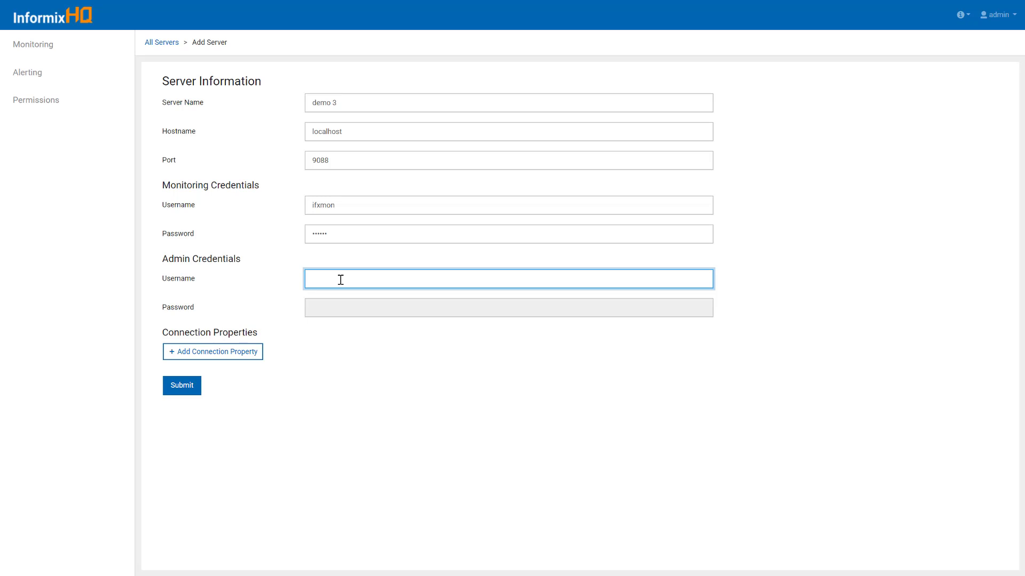
{"action": "type", "text": "informix"}
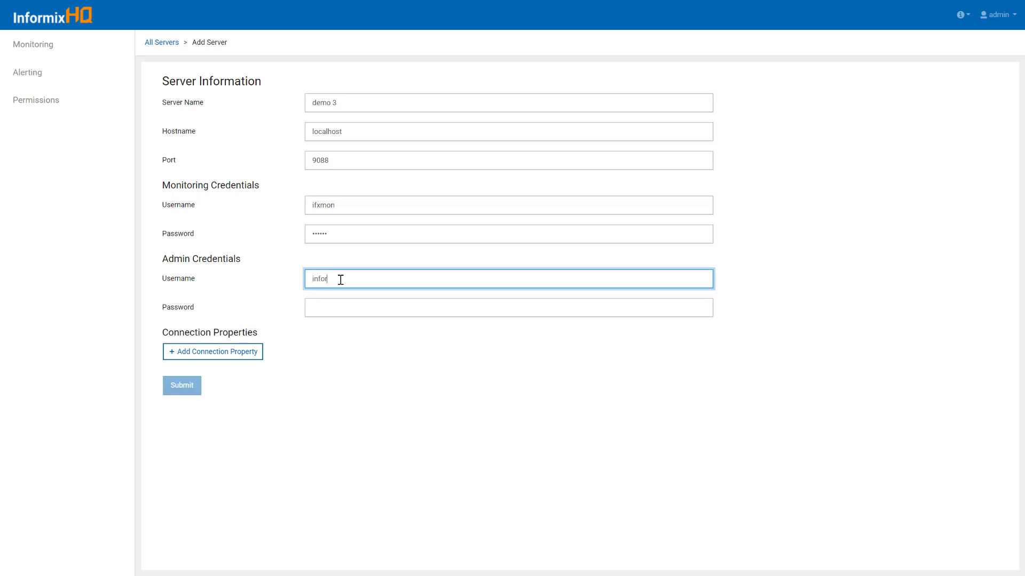
{"action": "key", "text": "Tab"}
{"action": "type", "text": "informix"}
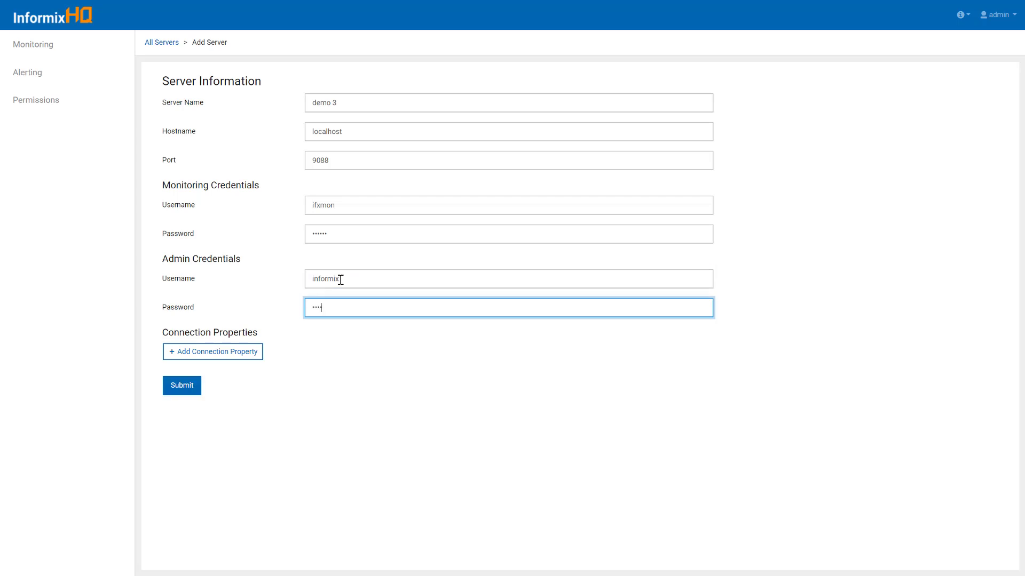